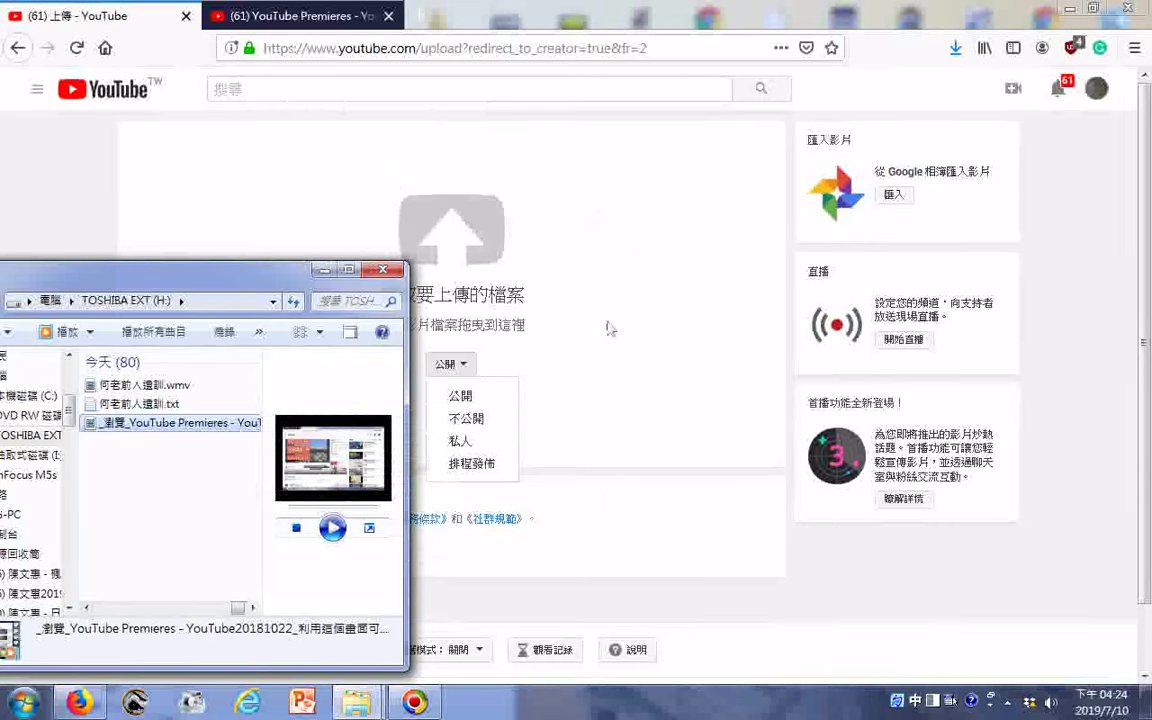
Step: Set the upload's visibility to 排程發佈 and restore the TOSHIBA EXT (H:) folder window
click(581, 360)
click(457, 372)
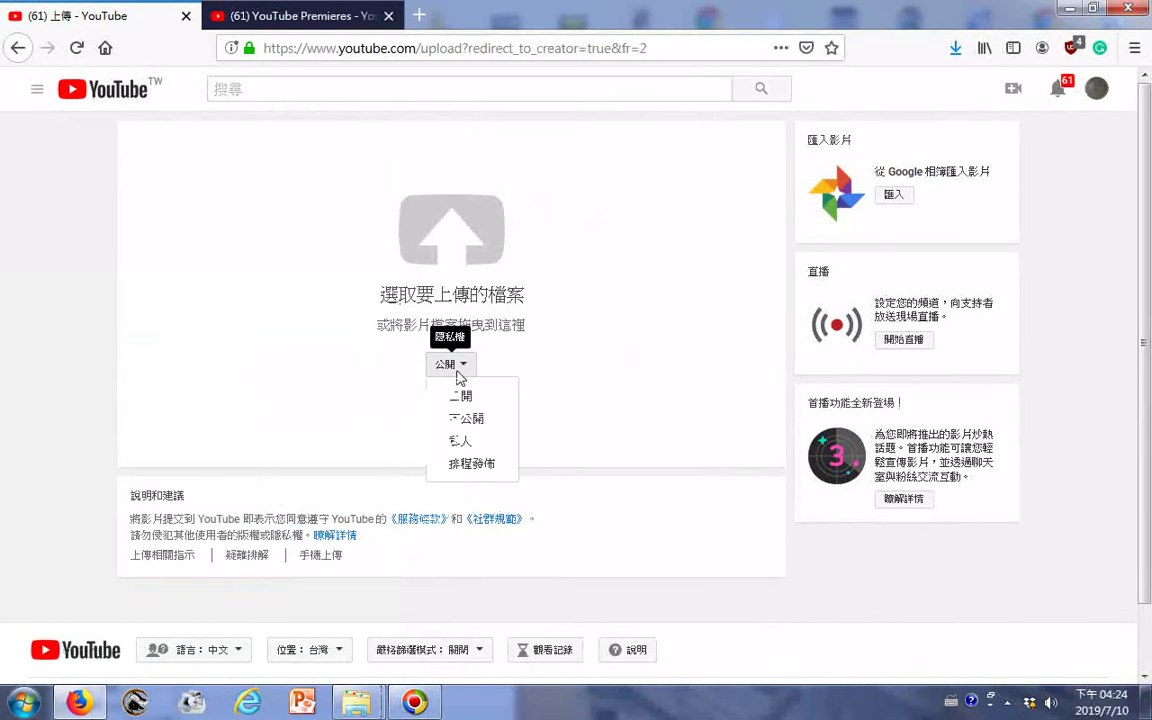
click(484, 466)
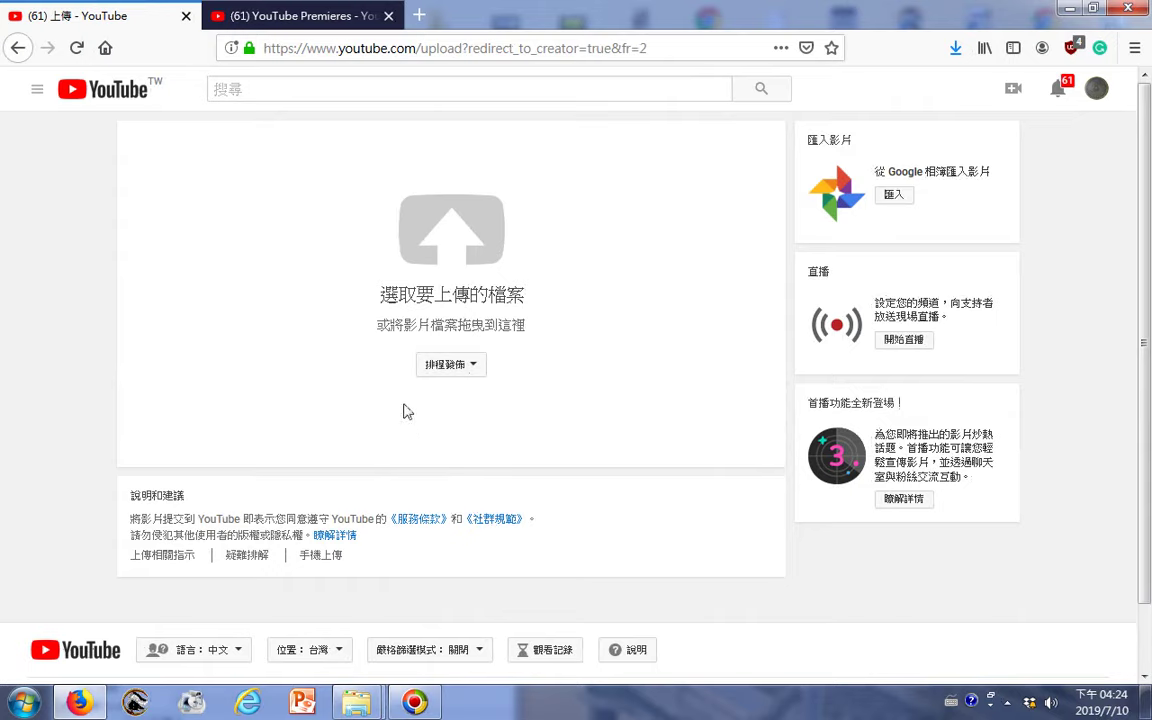
mouse_move(357, 703)
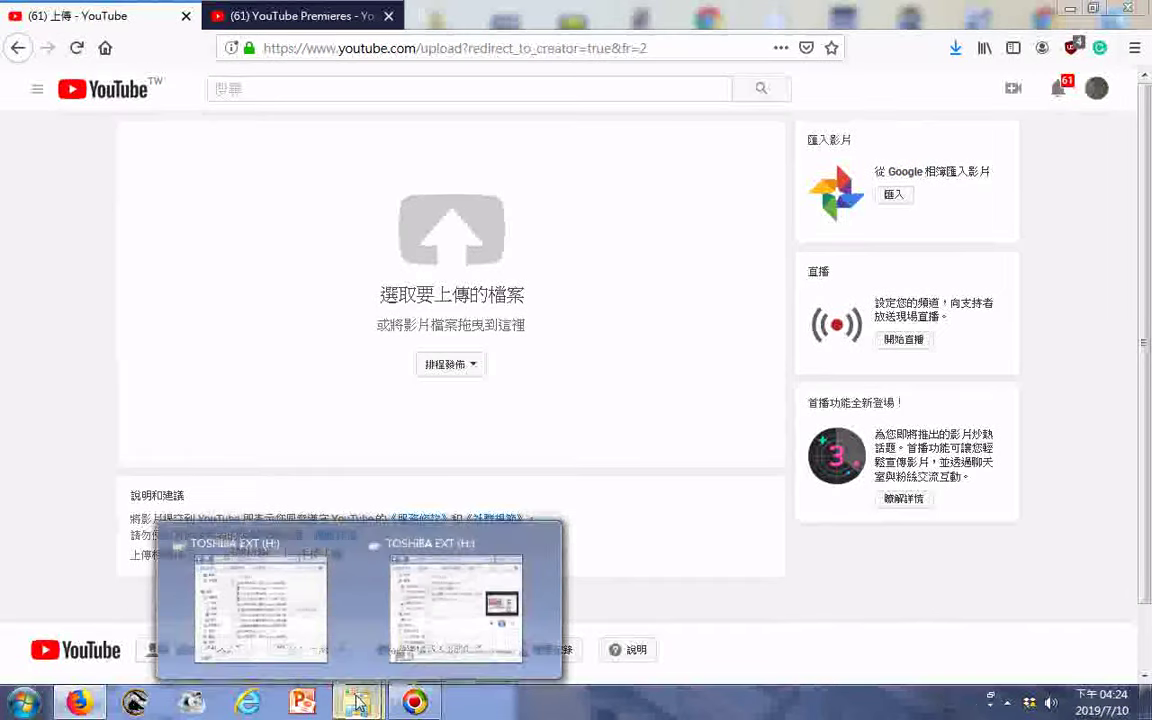
click(405, 488)
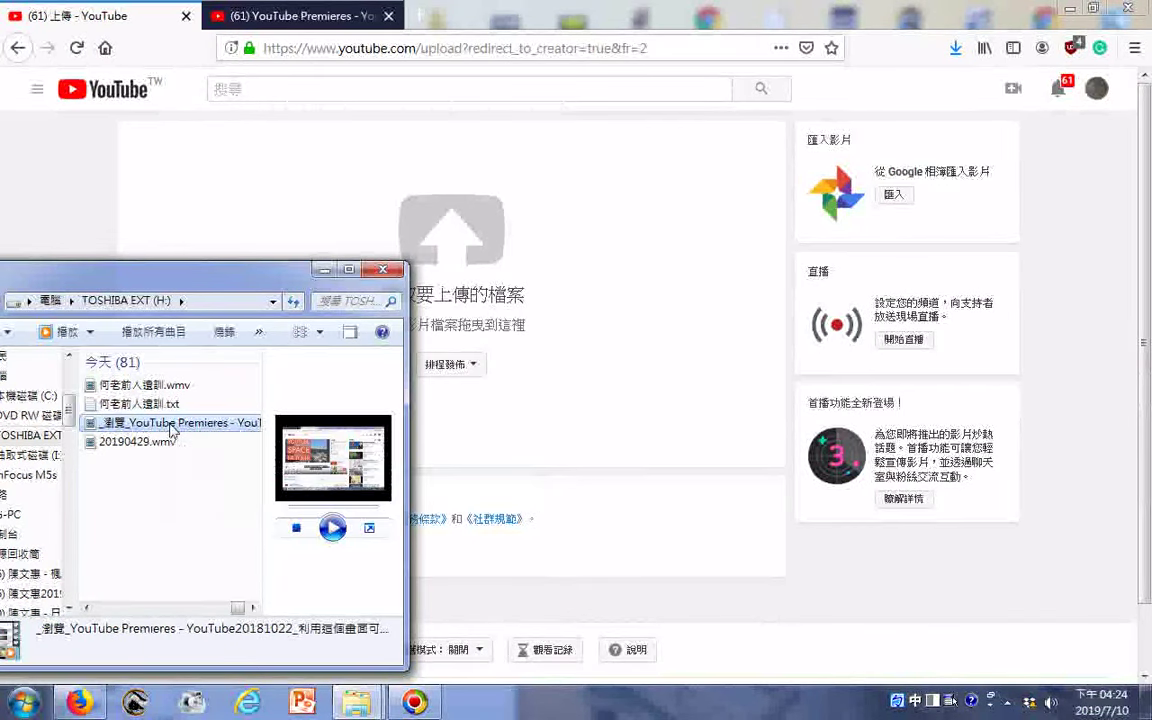
Step: Drag the Premieres .wmv video from the TOSHIBA EXT folder onto the YouTube upload area
drag(172, 428, 681, 368)
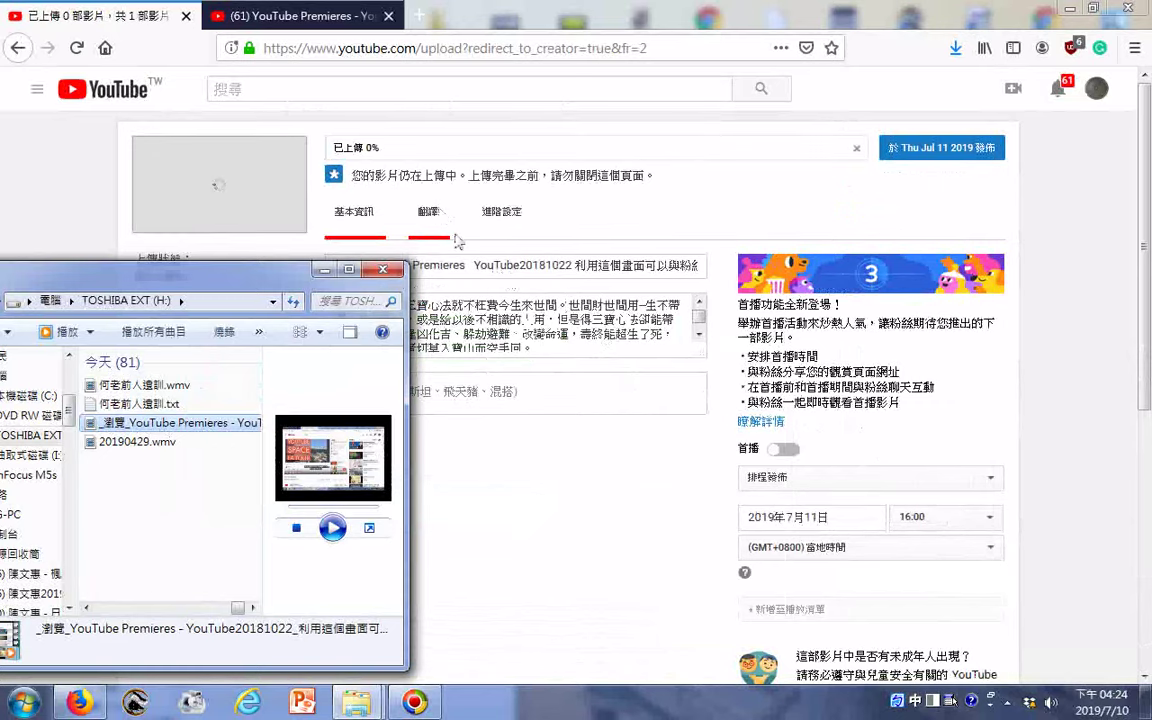
drag(266, 270, 294, 430)
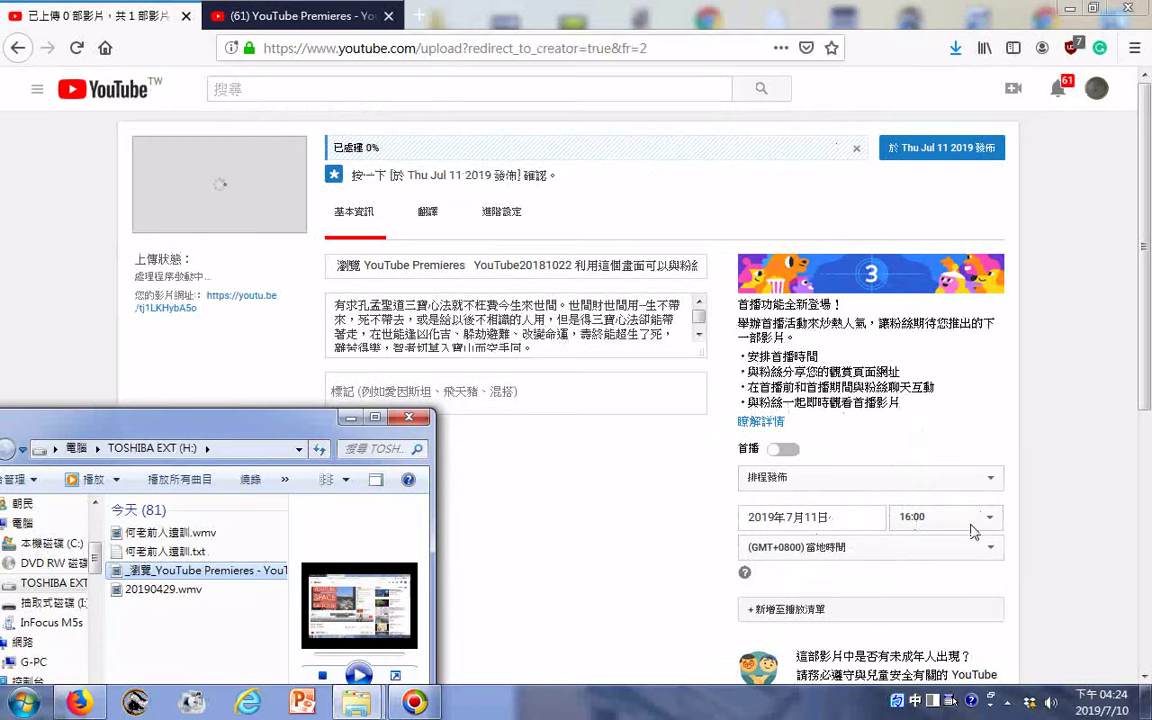
Step: Schedule publishing for 2019年7月10日 at 16:30 and begin choosing playlists
click(820, 520)
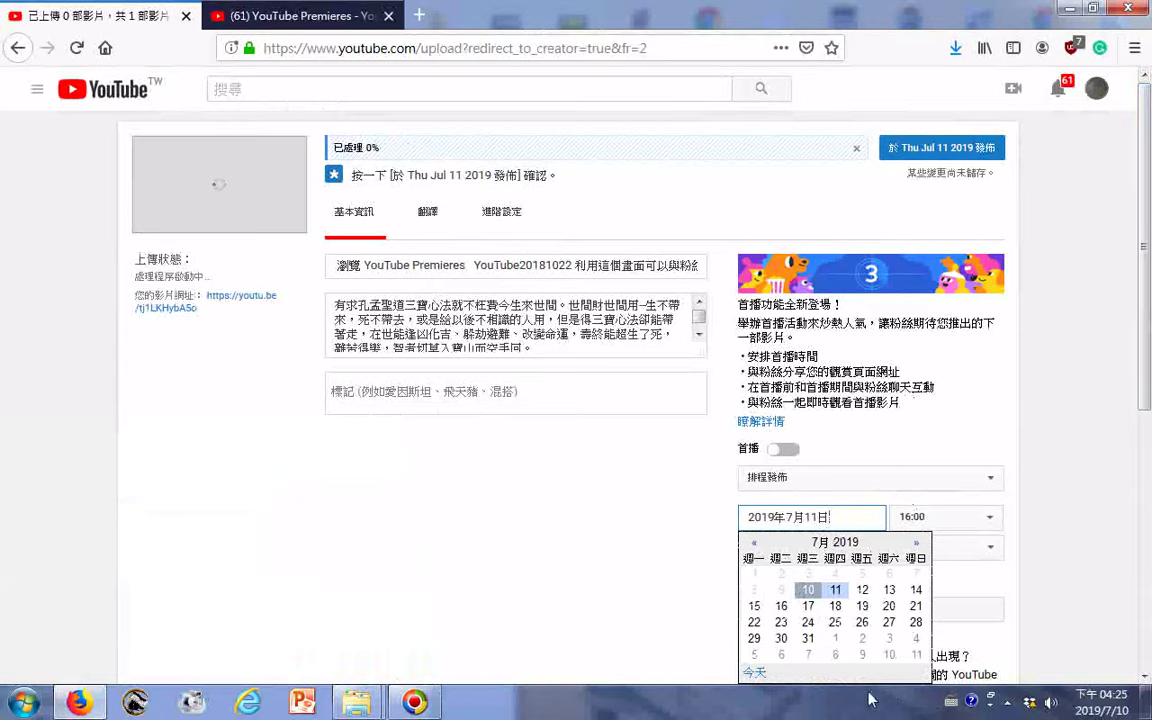
click(808, 590)
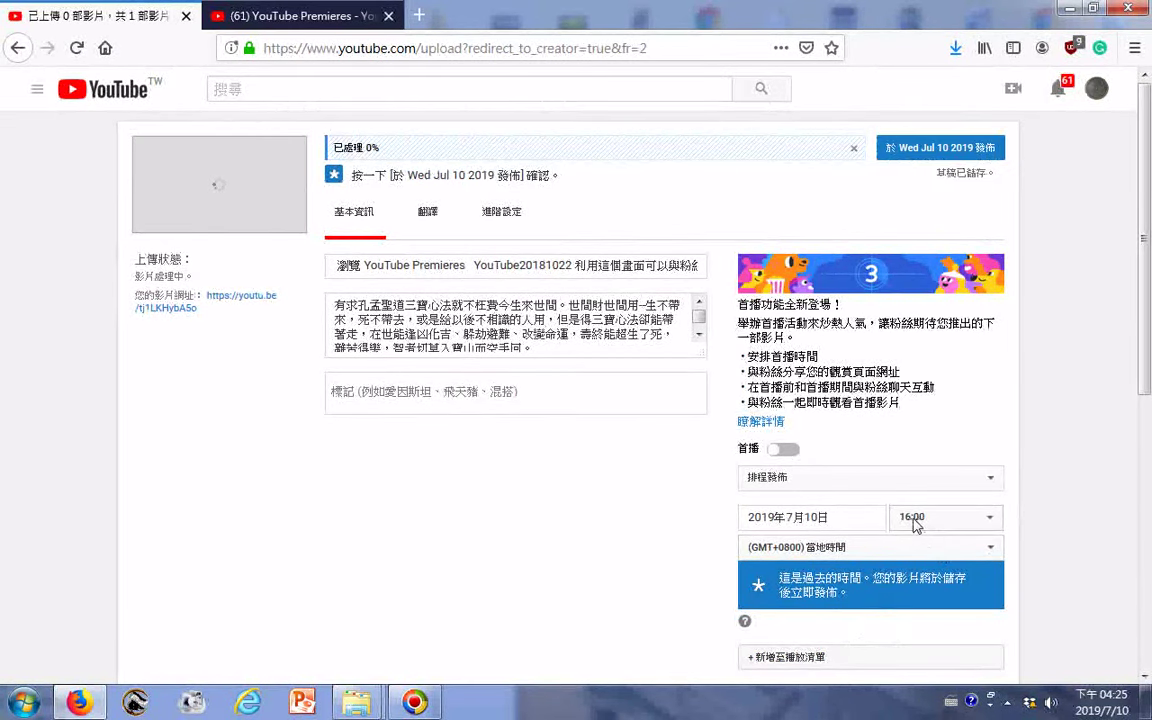
click(920, 522)
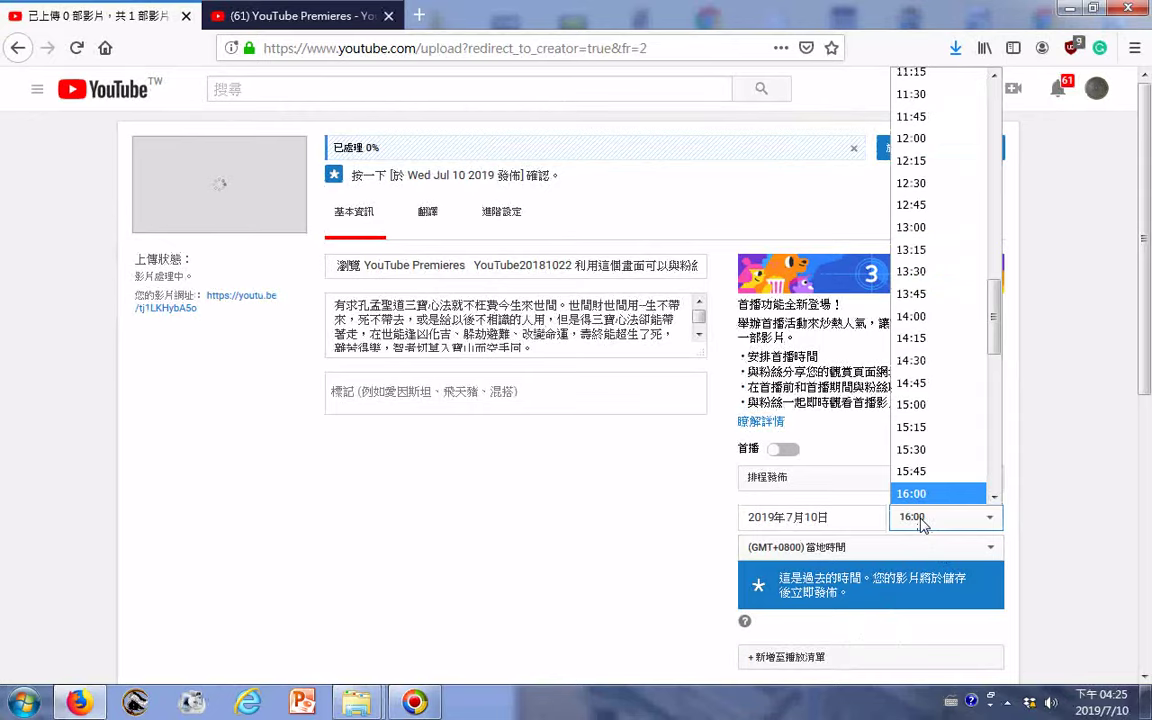
scroll(920, 522, down, 2)
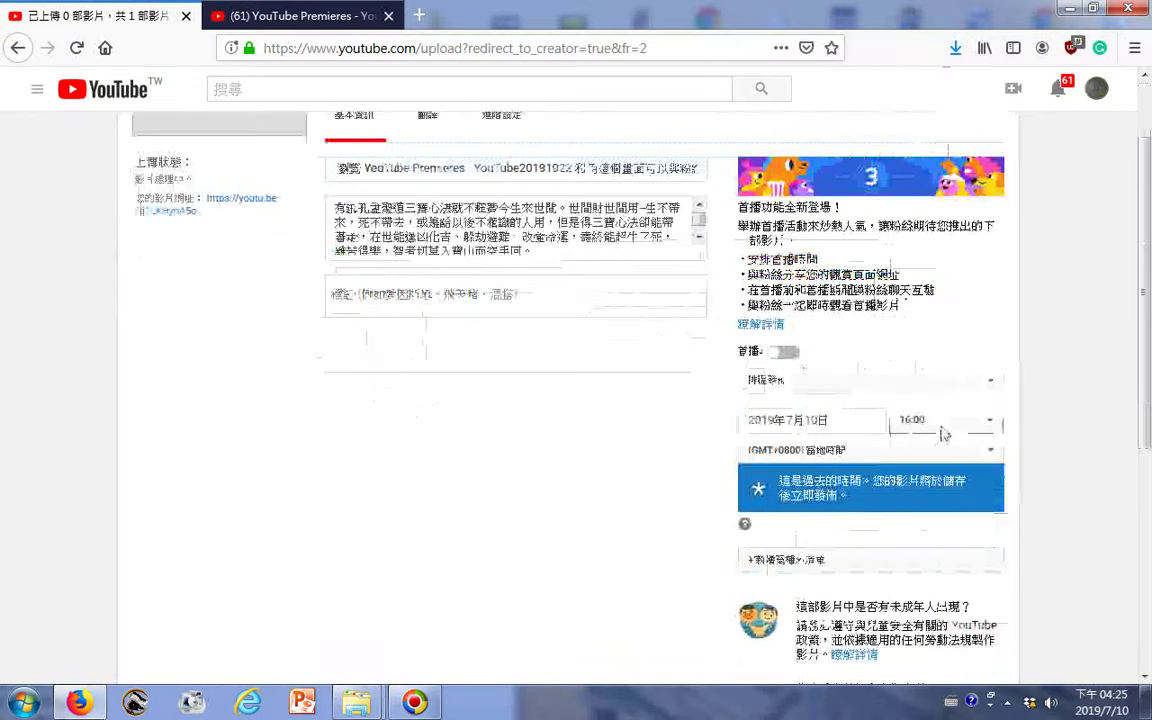
click(943, 432)
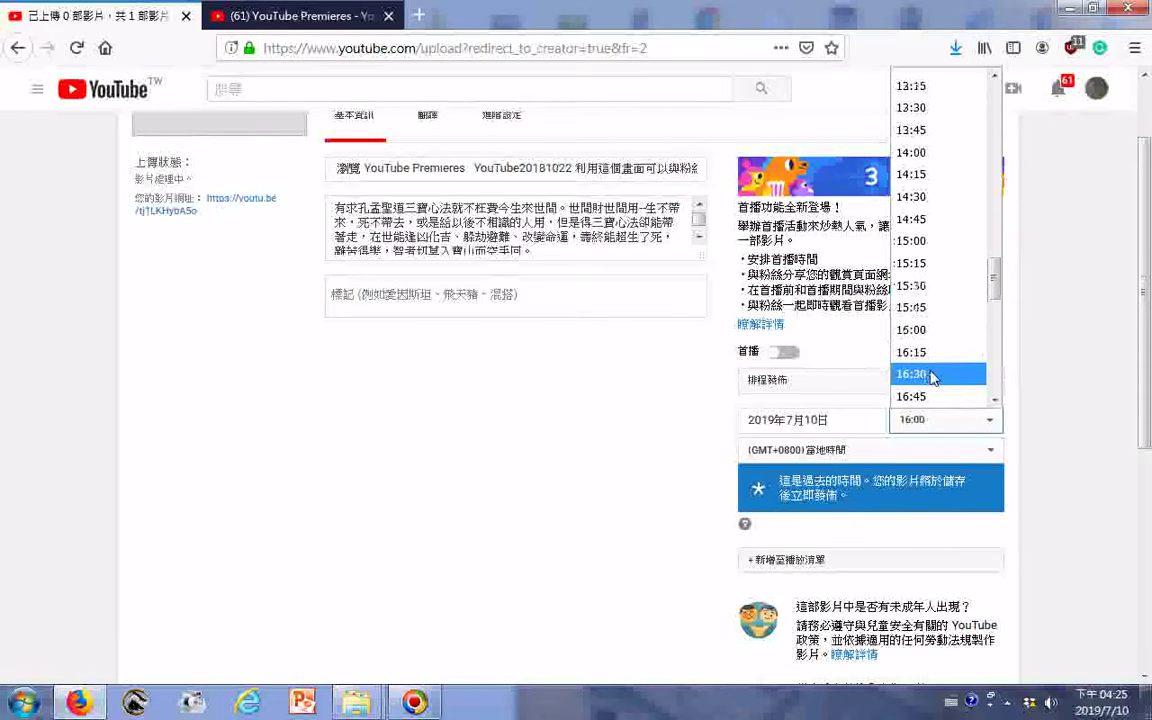
click(930, 375)
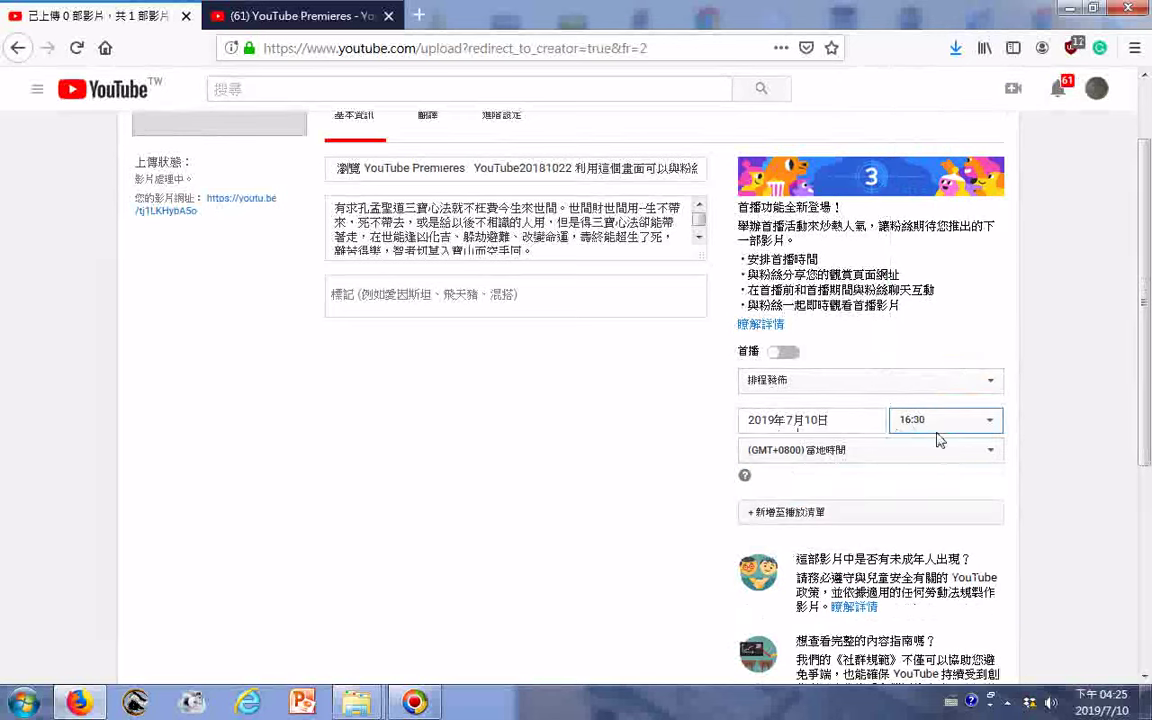
click(822, 514)
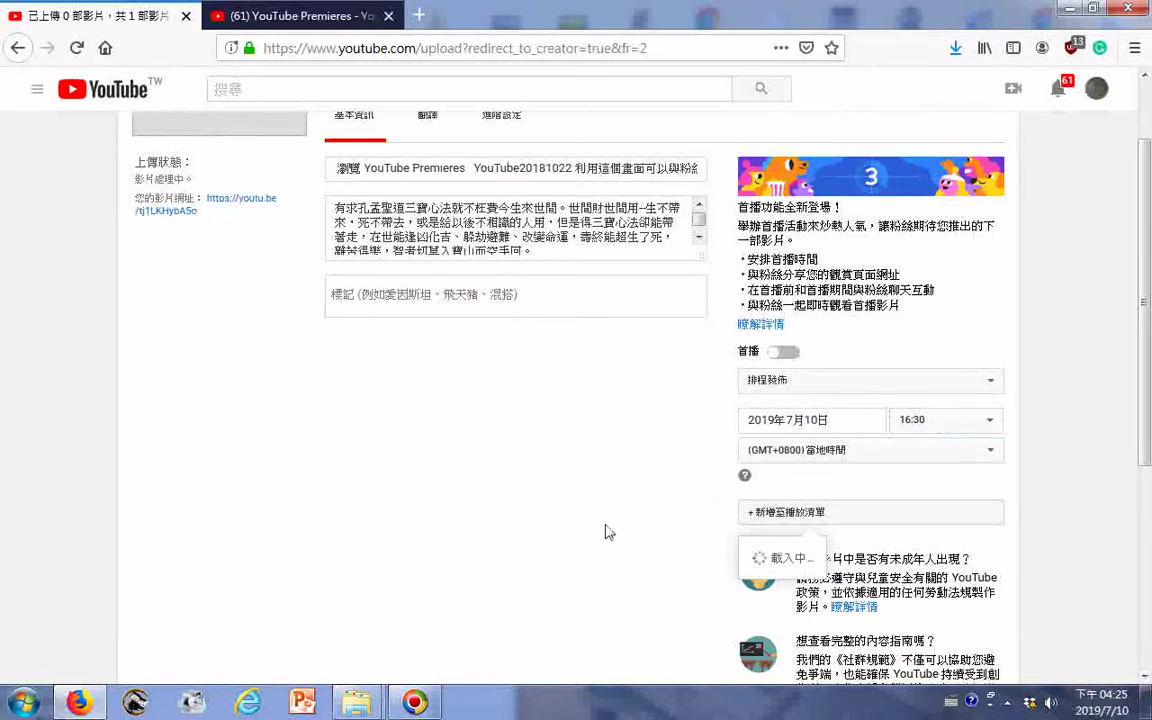
Step: Tick the second playlist, 電腦 程式應用, 編碼器錄製螢幕影音的例子, 道佛仙網路大學資源推薦, 道佛仙網路大學分享01, 學生參考資源, 推薦好資源
scroll(662, 544, down, 5)
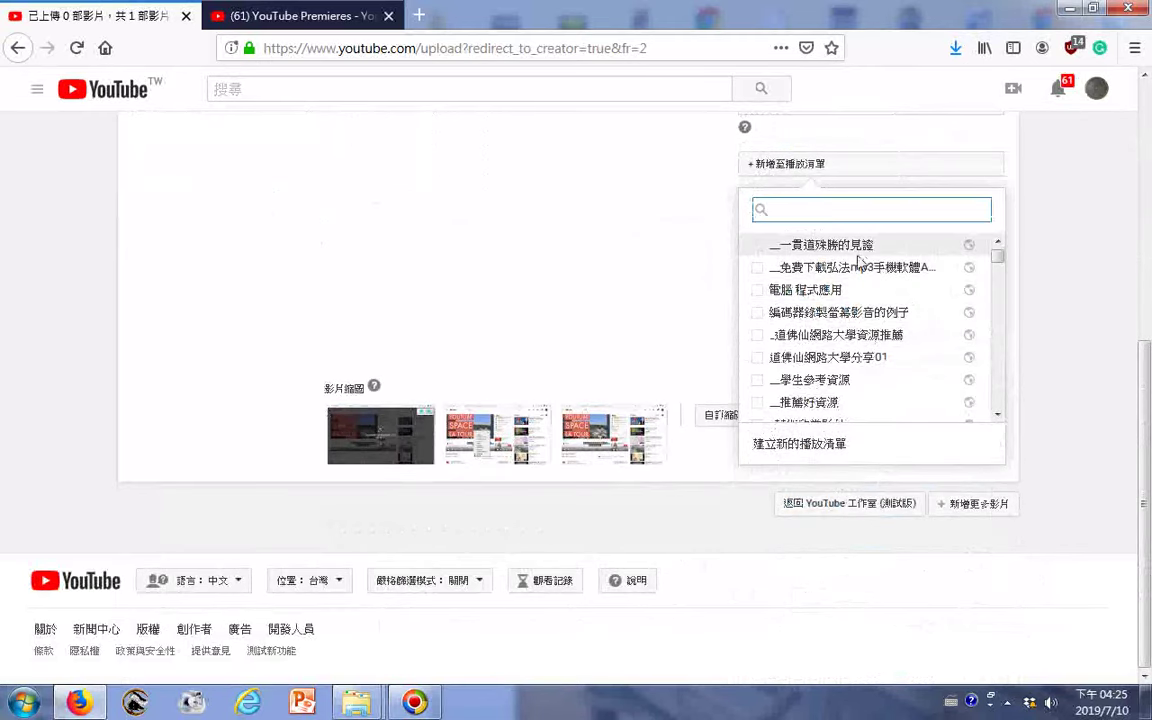
click(818, 266)
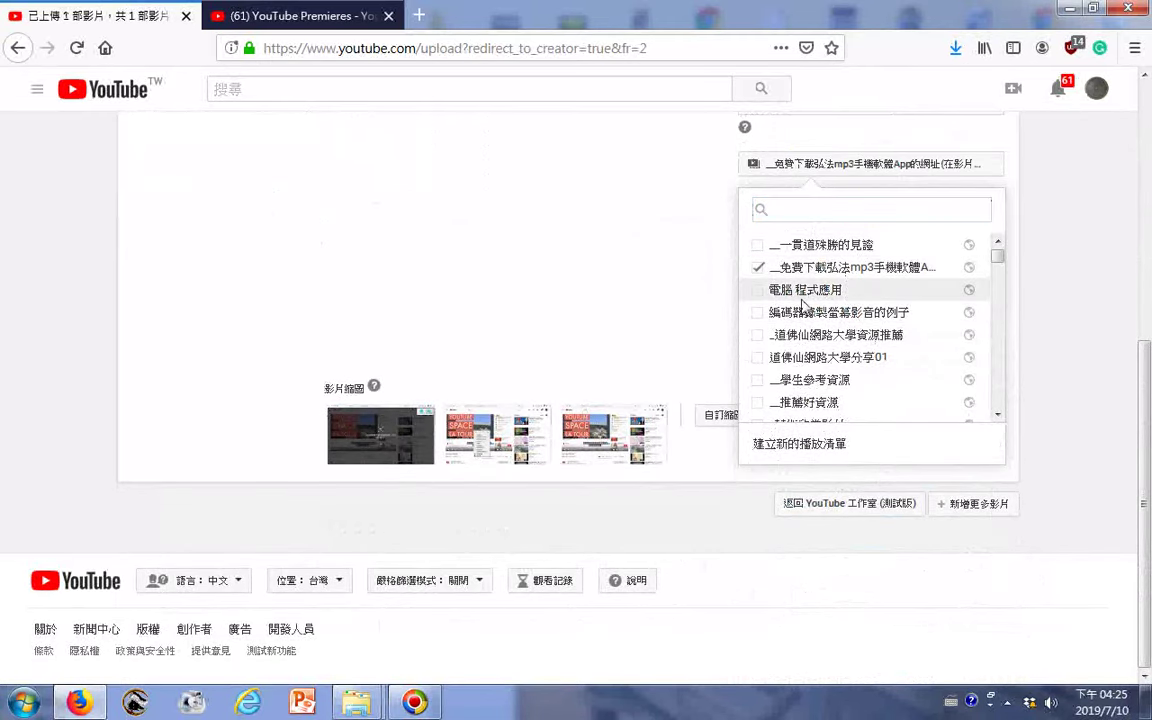
click(808, 291)
click(815, 312)
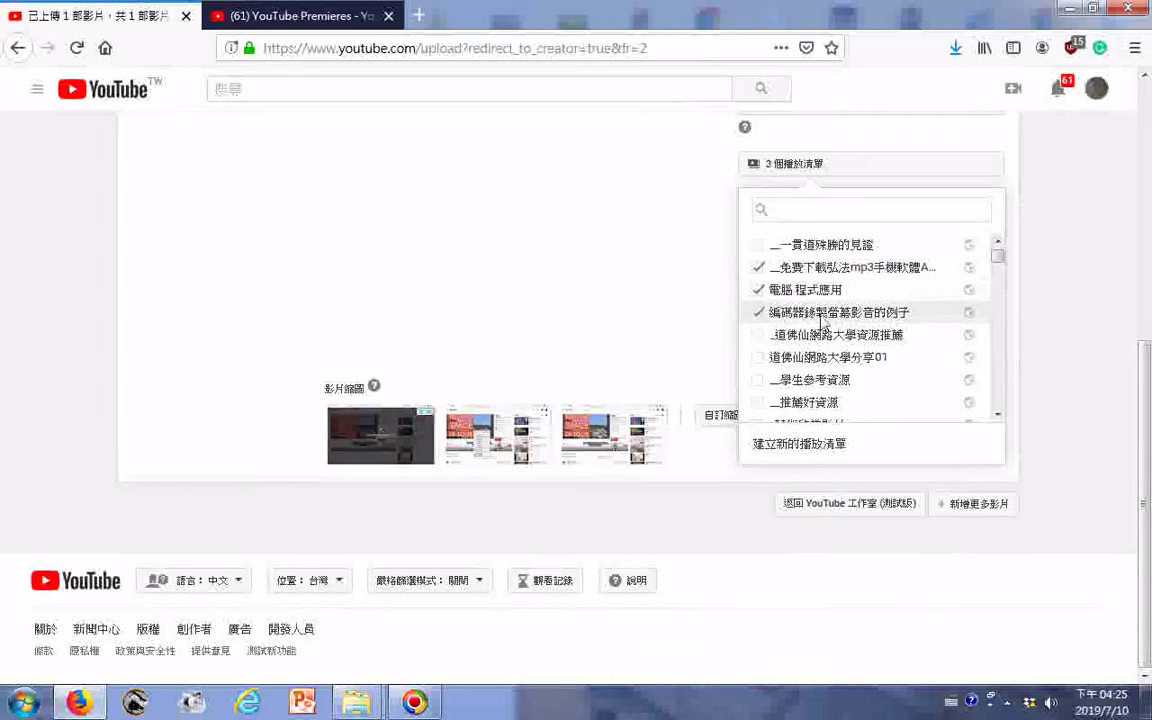
click(835, 335)
click(850, 358)
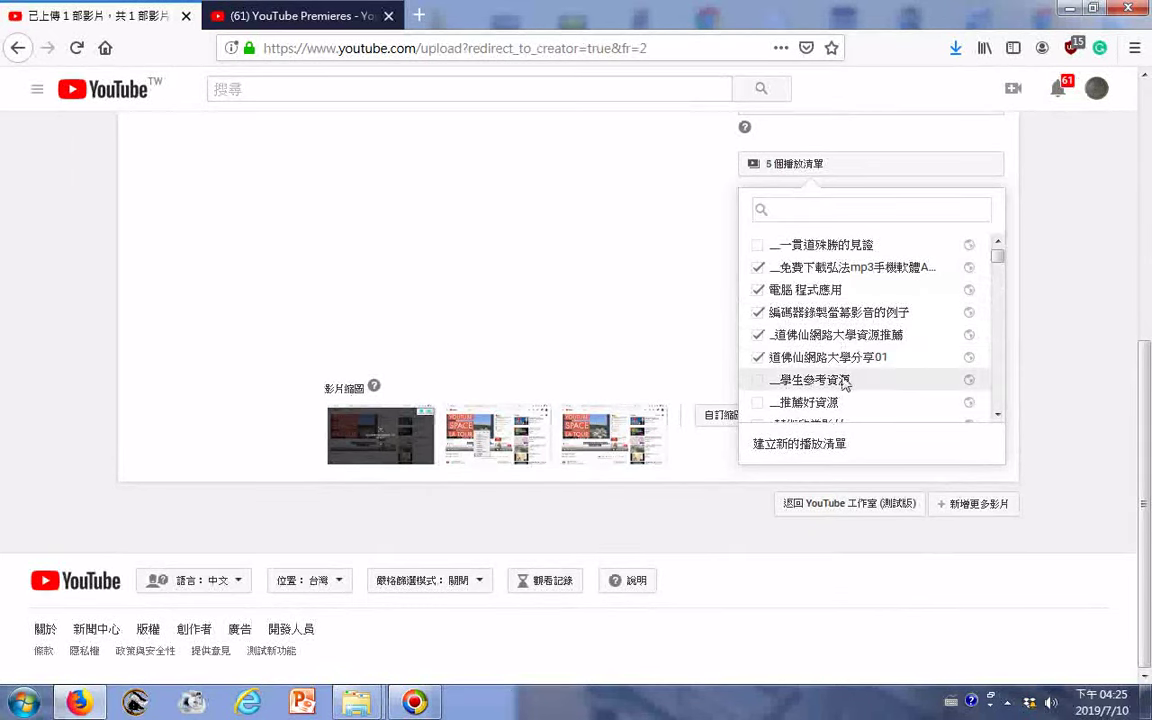
click(843, 380)
click(845, 403)
Step: Also add 福利服務影片, bringing the total to 9 playlists
scroll(856, 381, down, 1)
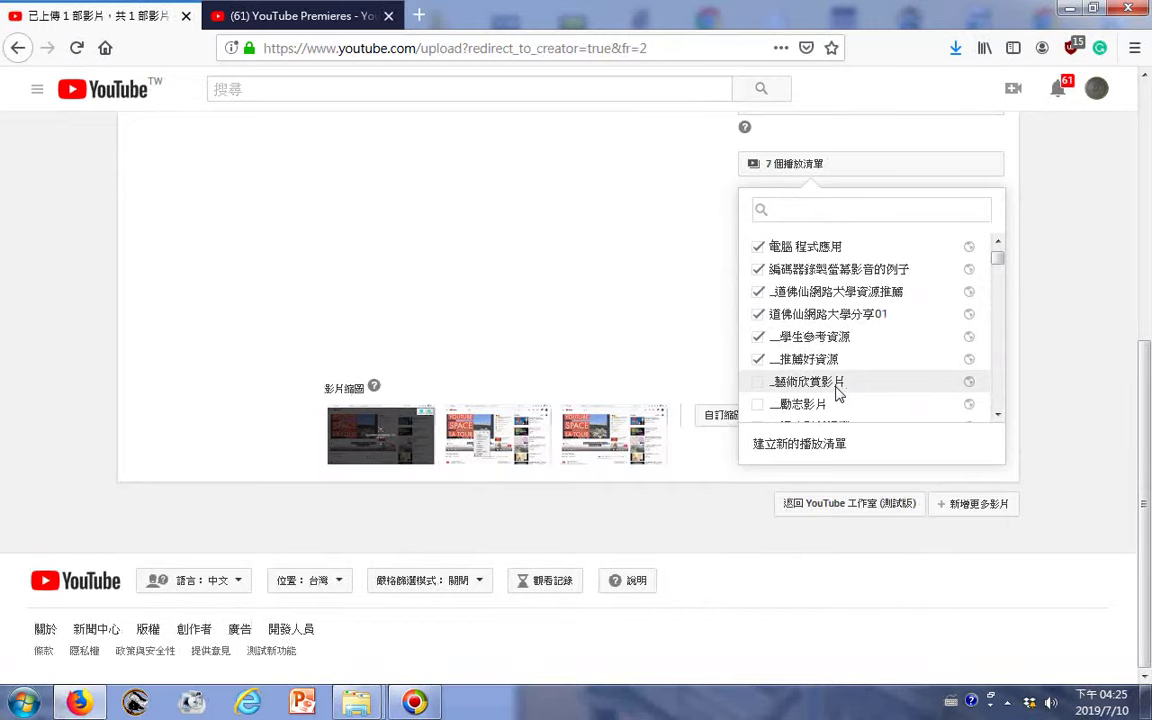
scroll(840, 385, down, 2)
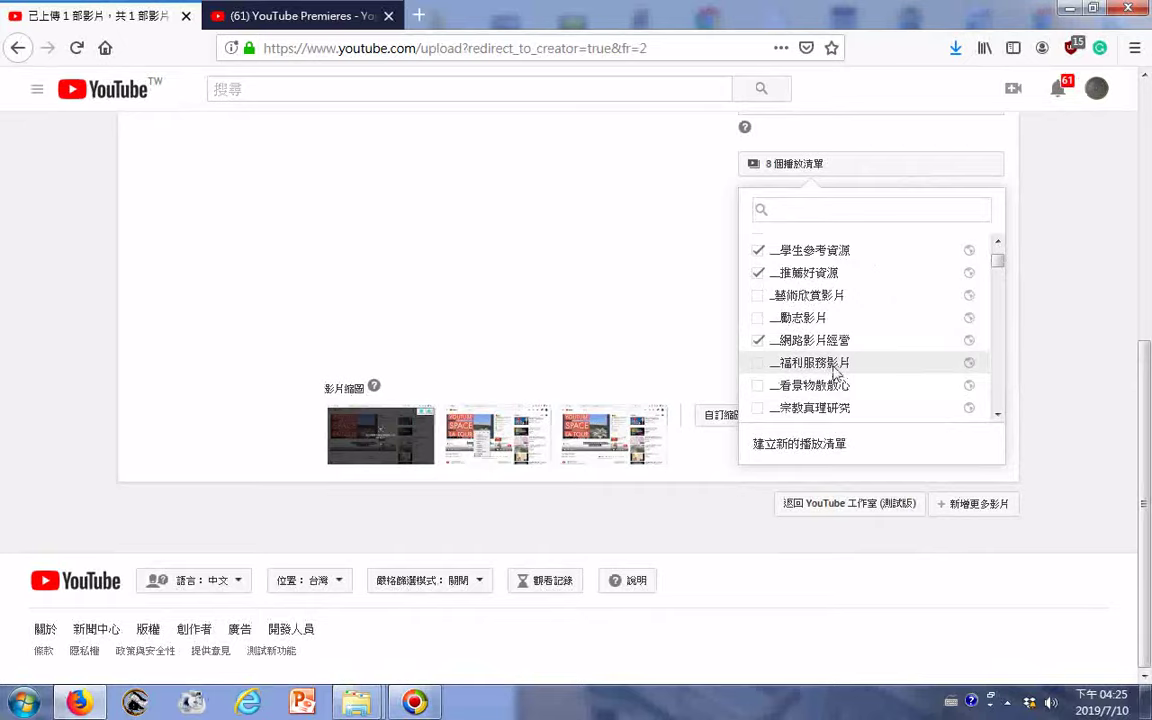
click(836, 366)
scroll(880, 360, down, 3)
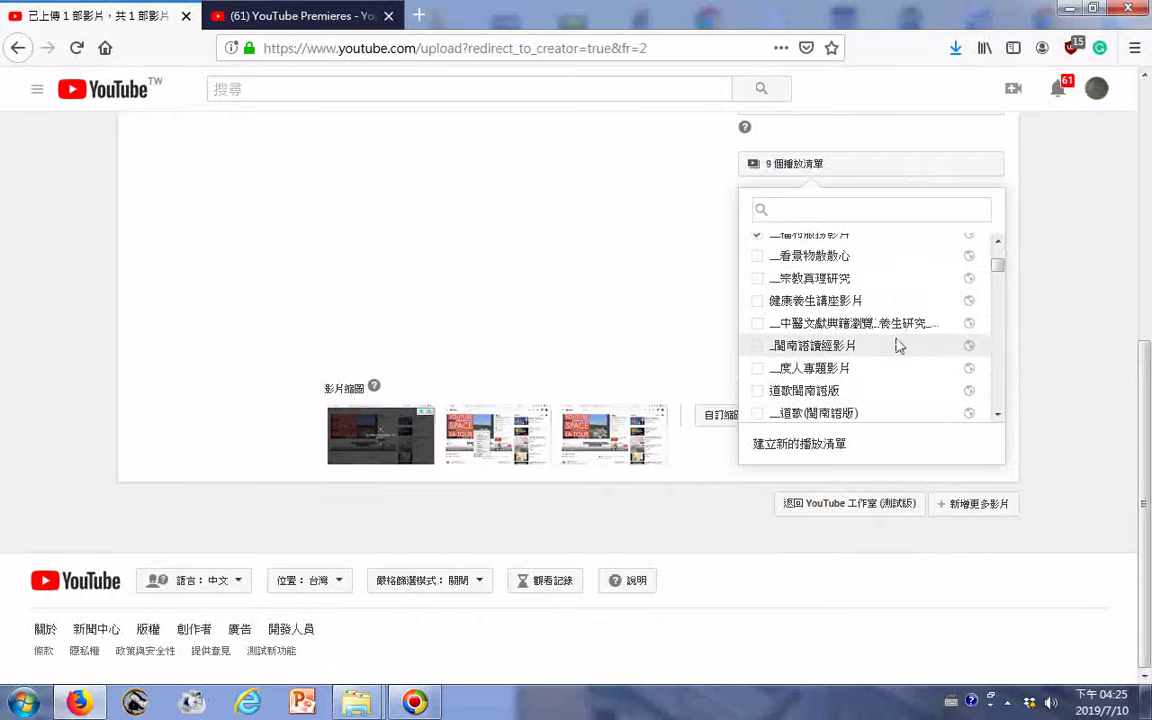
scroll(897, 345, down, 2)
scroll(940, 340, down, 2)
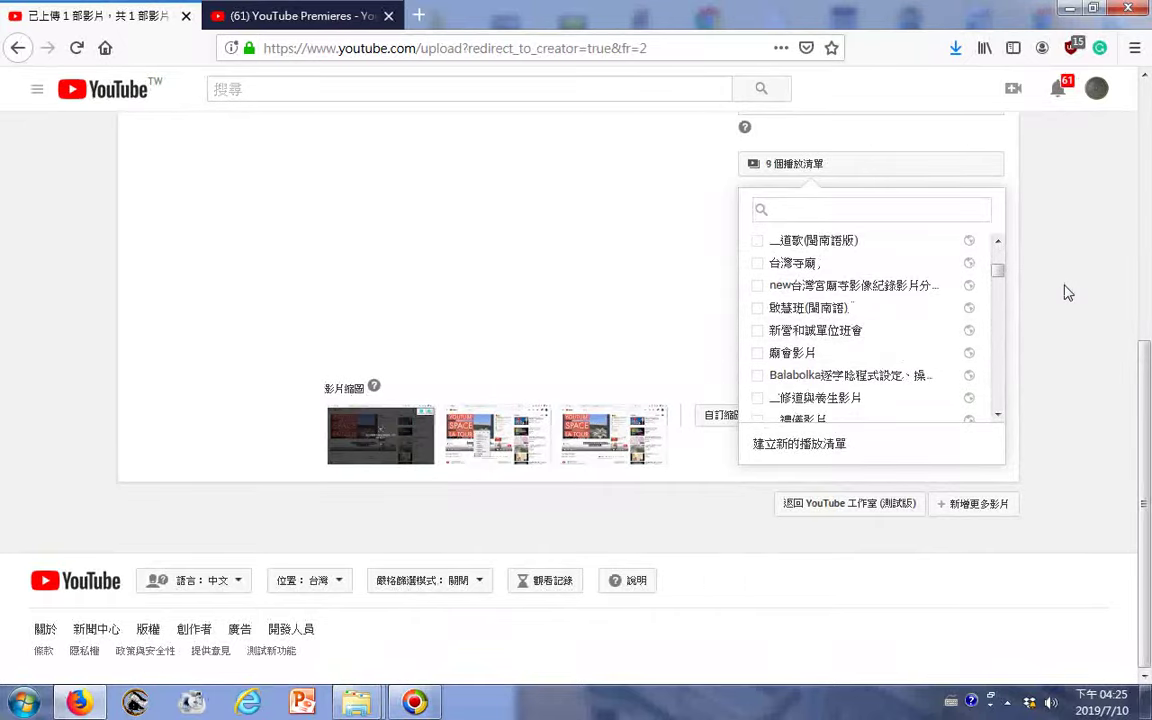
scroll(1065, 291, up, 5)
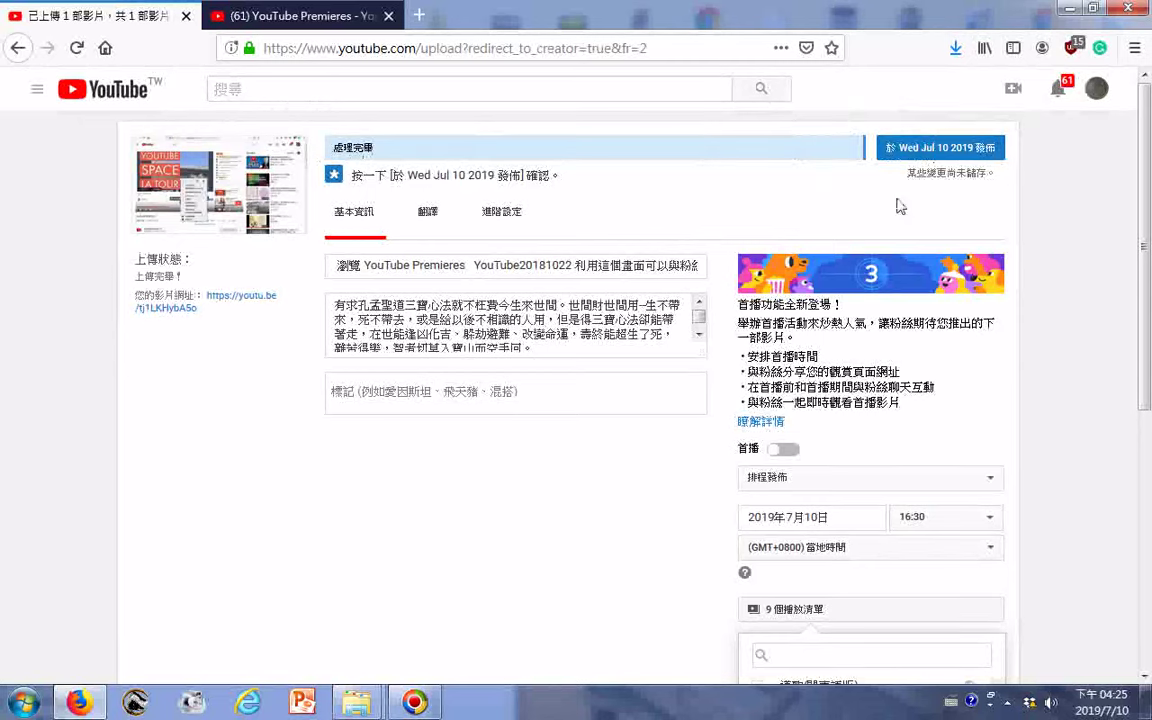
Step: Publish the upload for Wed Jul 10 2019 and open its youtu.be link in a new tab
click(955, 148)
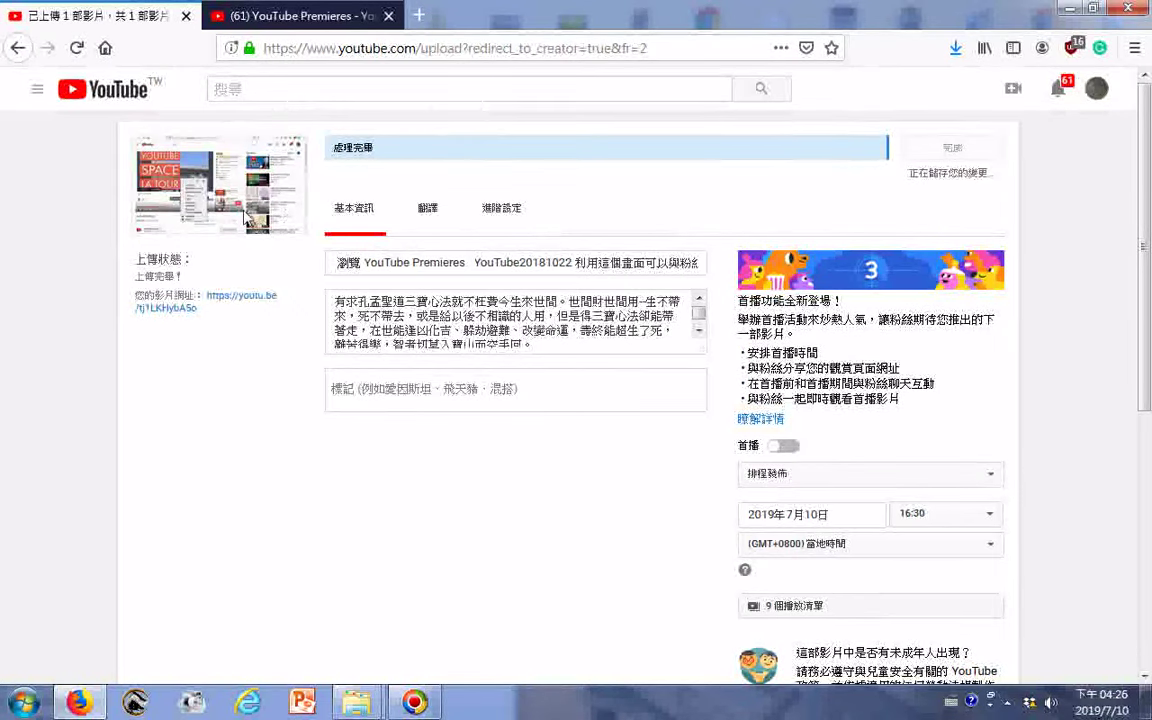
right_click(249, 296)
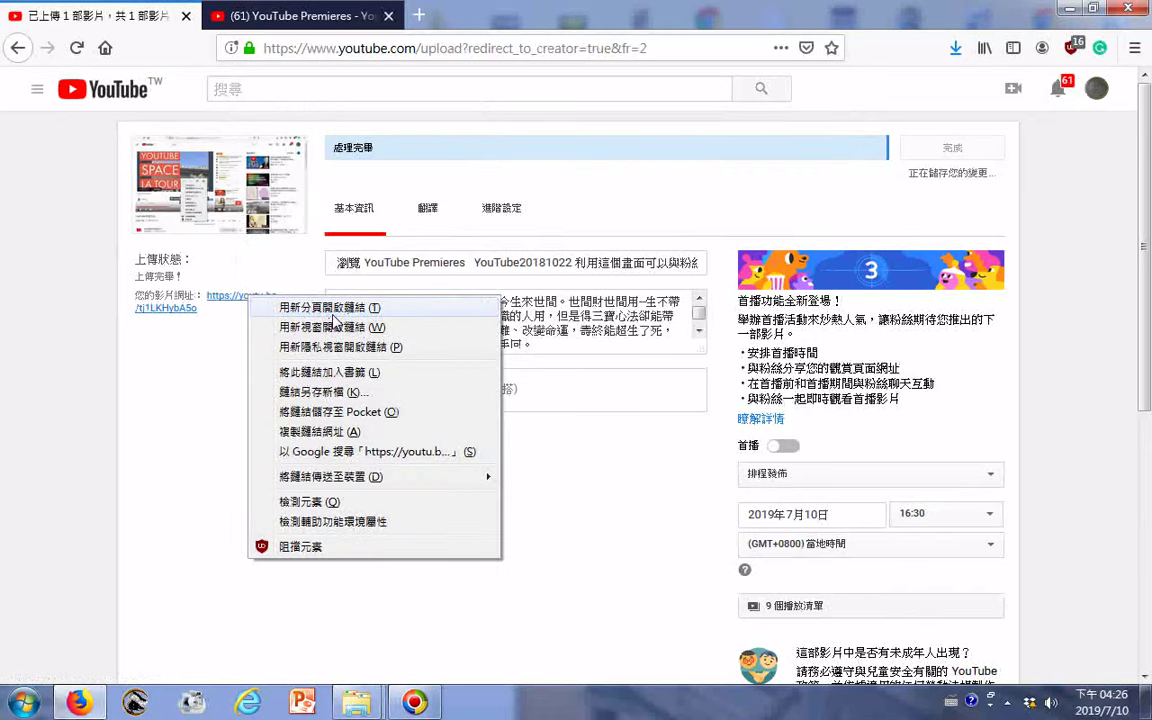
click(330, 307)
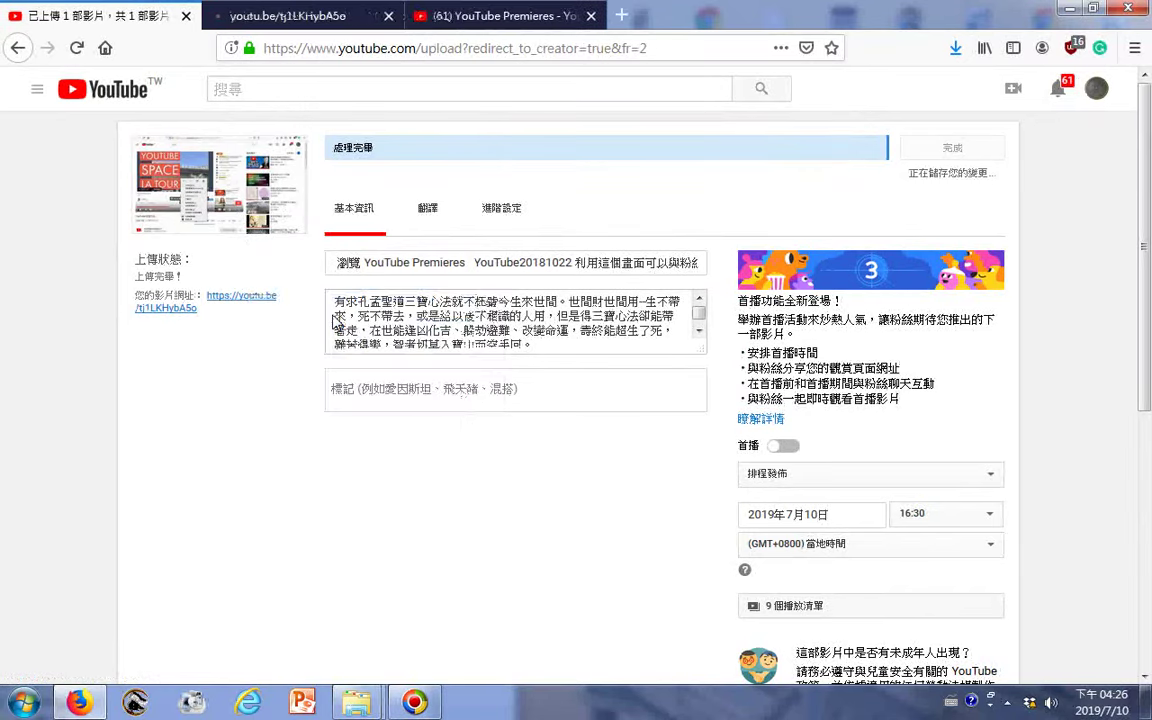
Step: Switch to the youtu.be tab and give the private Premieres video a like
click(266, 20)
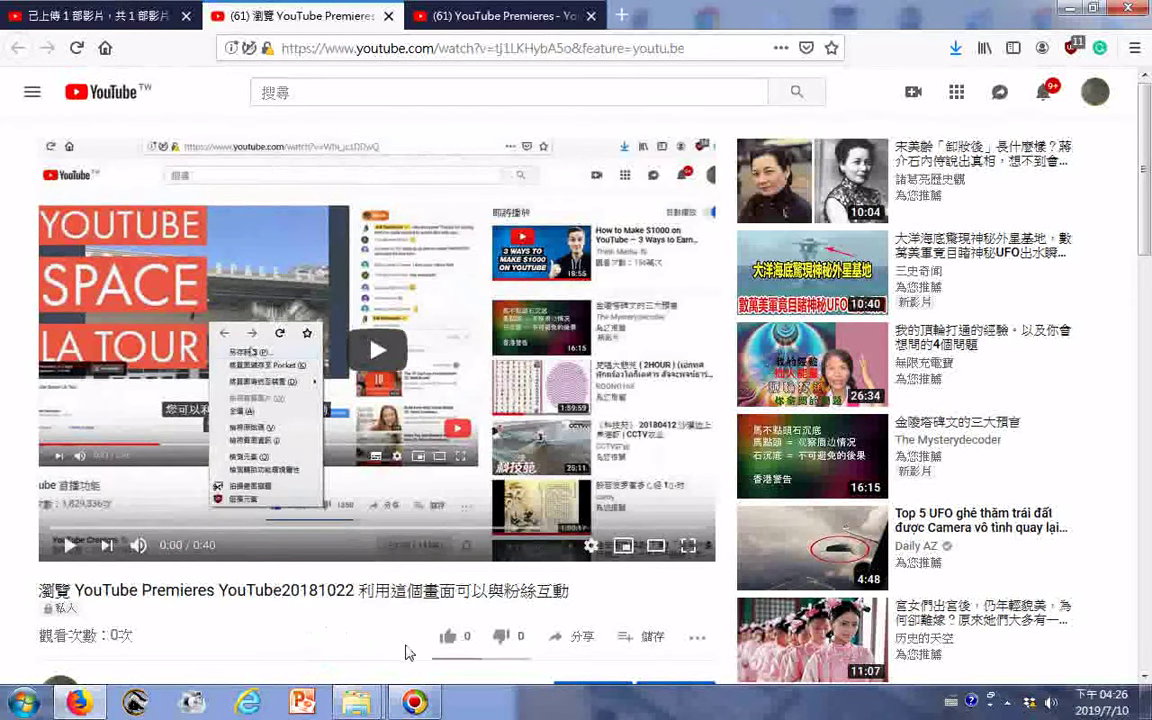
click(452, 638)
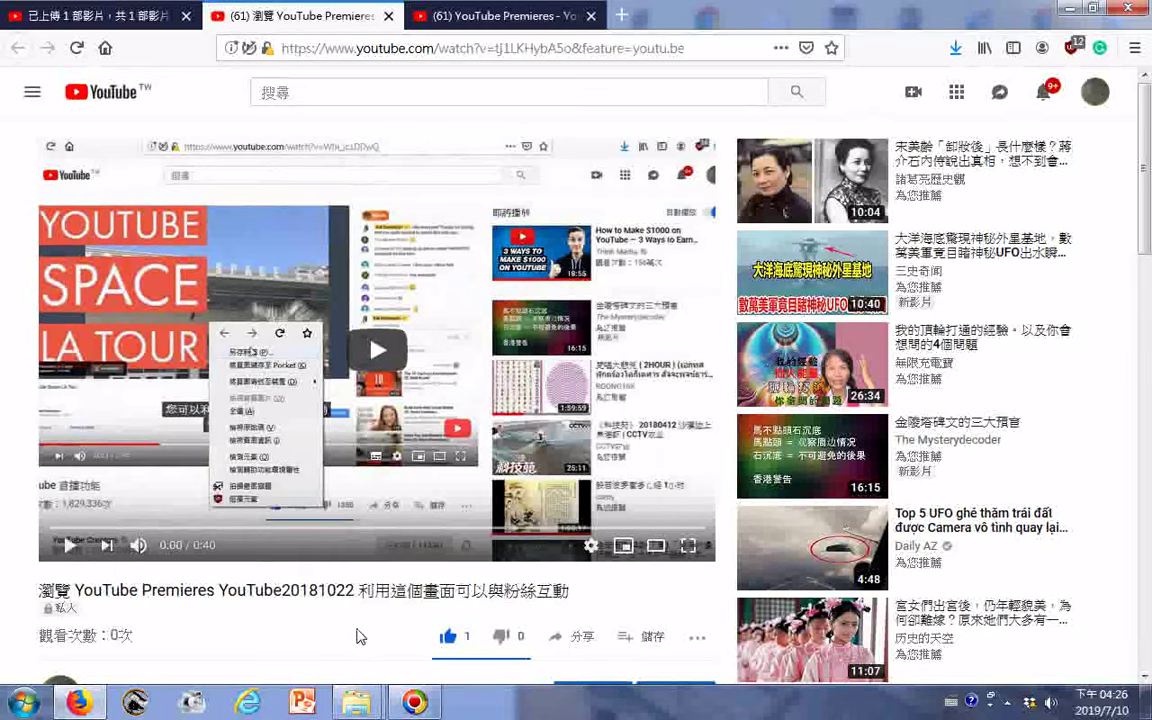
Step: Return to editing, keep 排程發佈, turn on 首播 for 2019年7月10日 16:30, and save changes
click(105, 17)
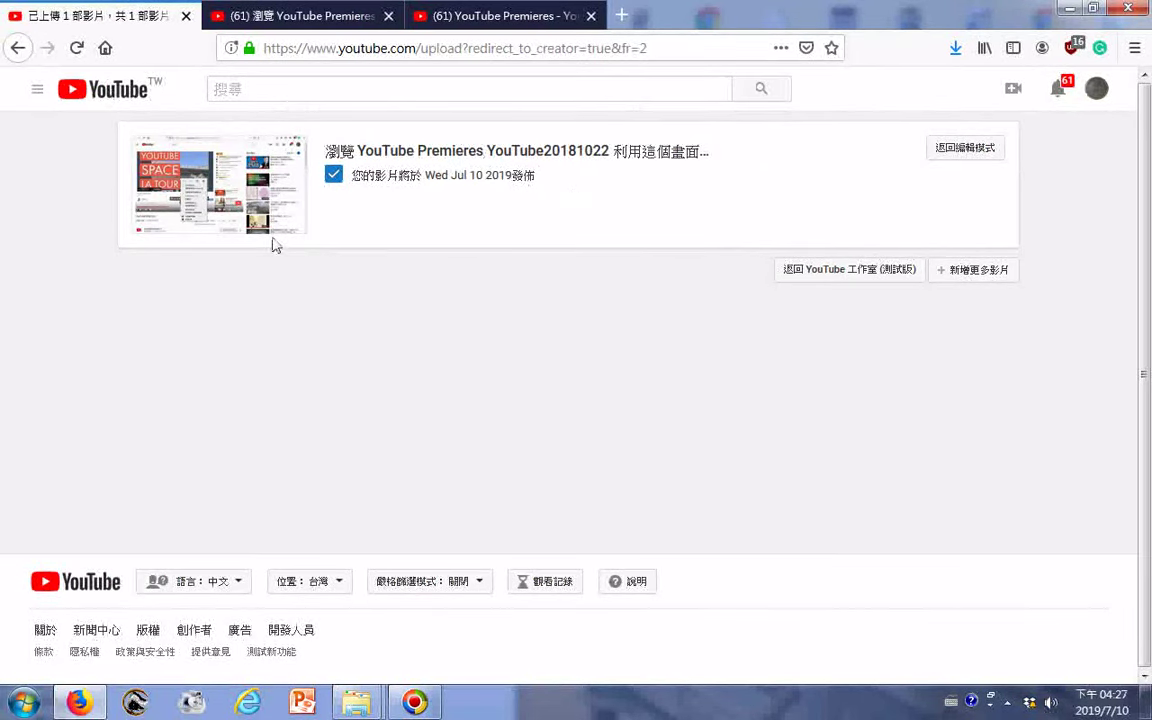
click(965, 149)
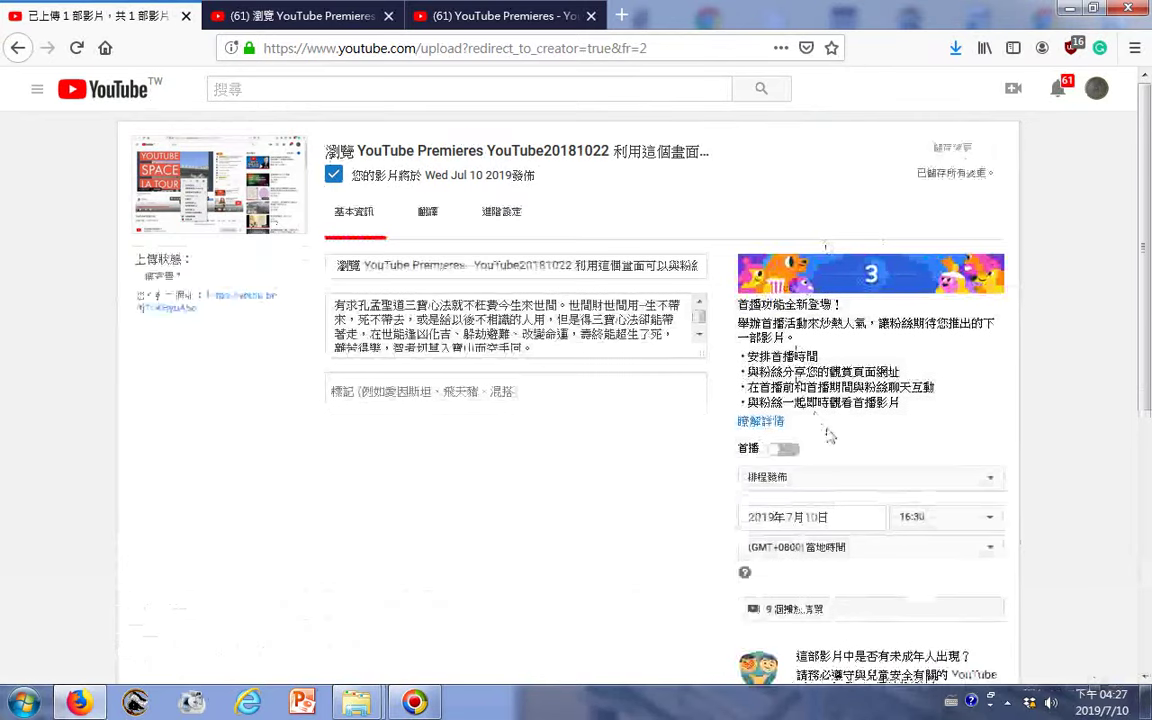
click(870, 480)
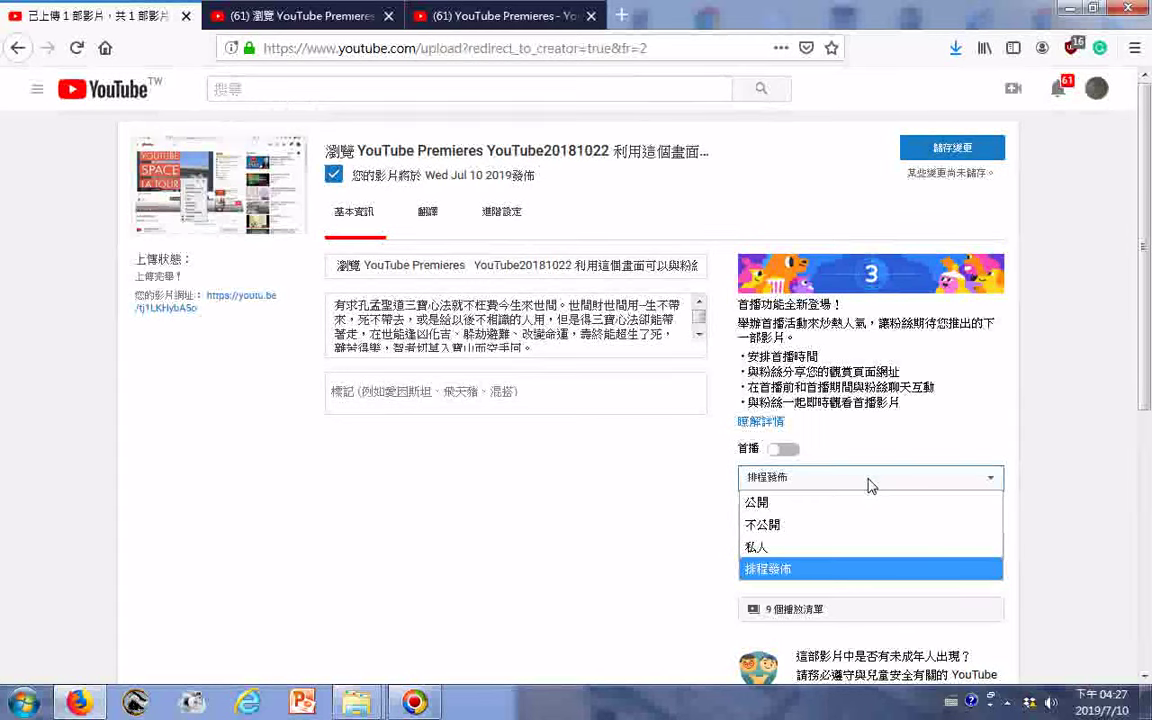
click(870, 482)
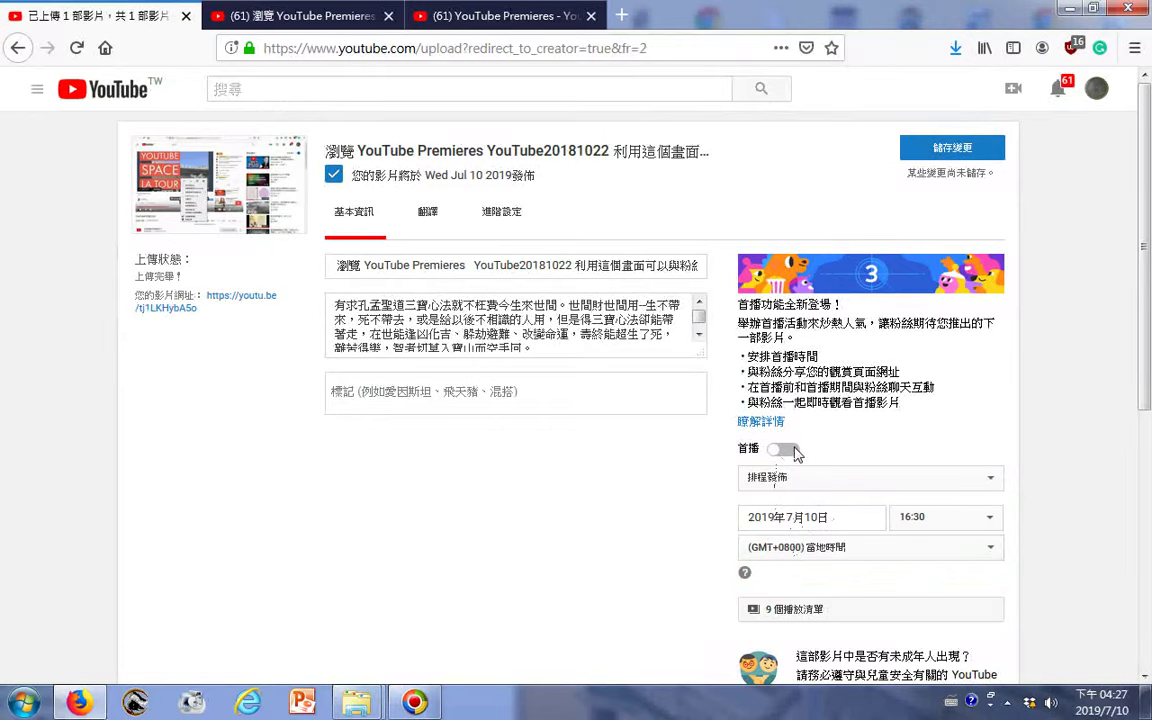
click(795, 455)
click(975, 158)
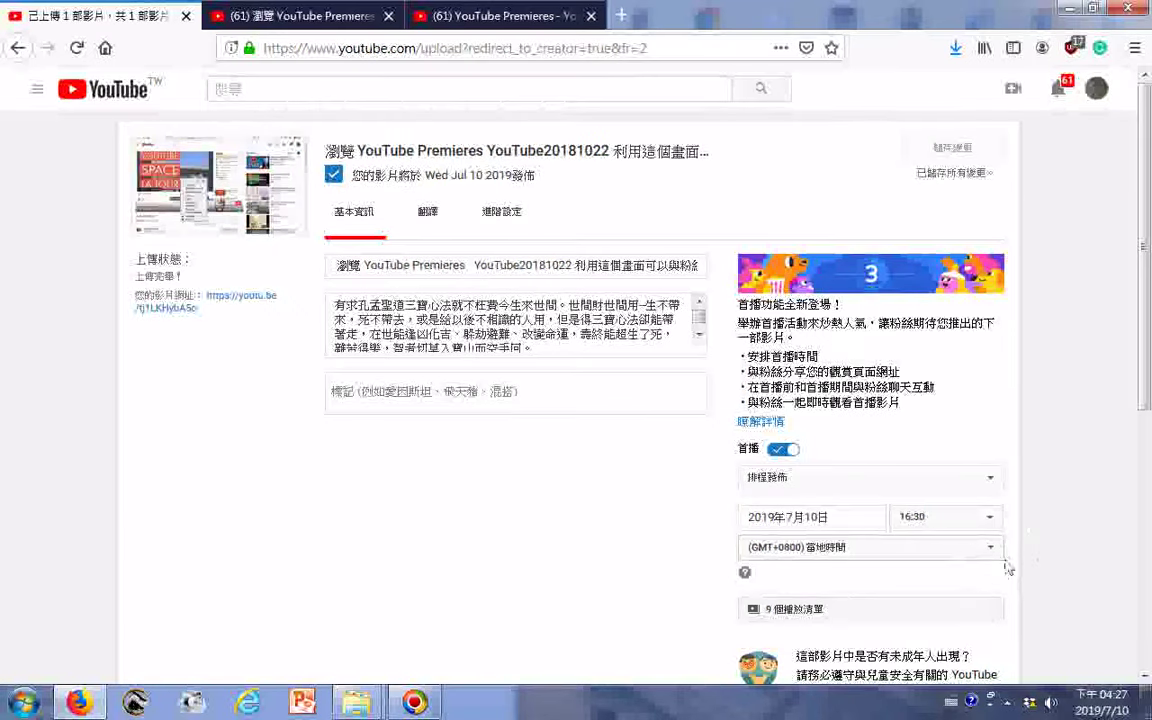
Step: Open the youtu.be short link in a new tab and switch to the premiere watch page
right_click(232, 298)
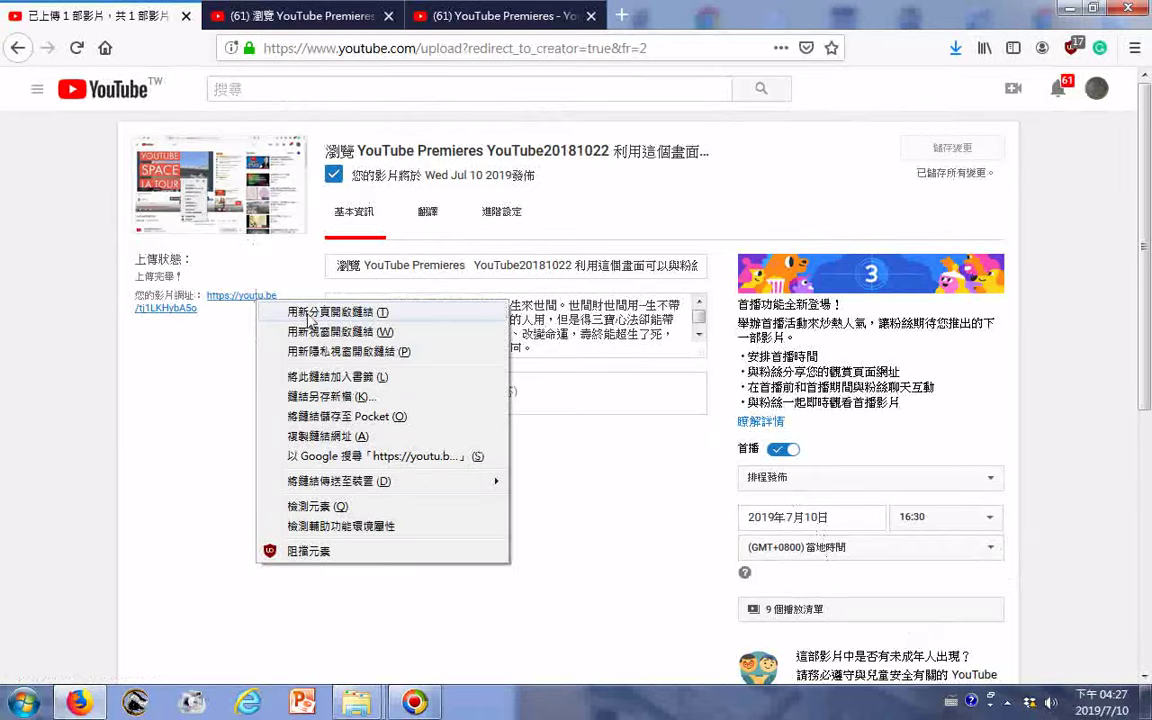
click(280, 309)
click(287, 20)
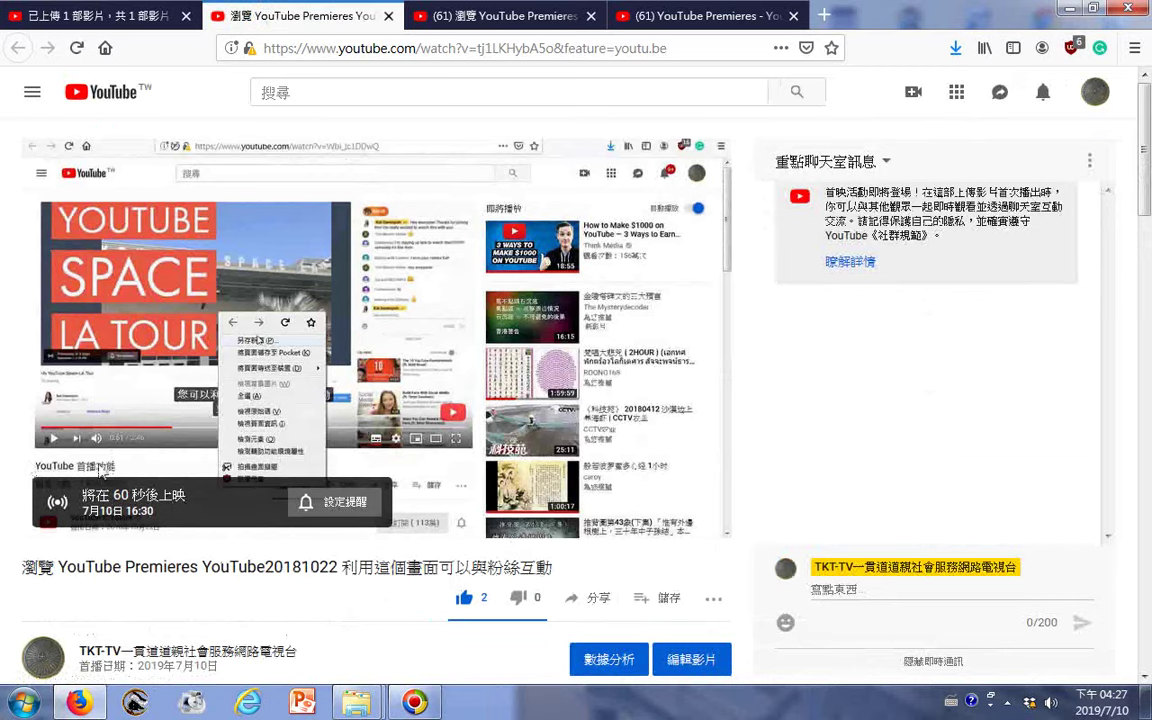
Step: Toggle the 設定提醒 reminder on then off, focus the live chat box, and open Start
click(342, 504)
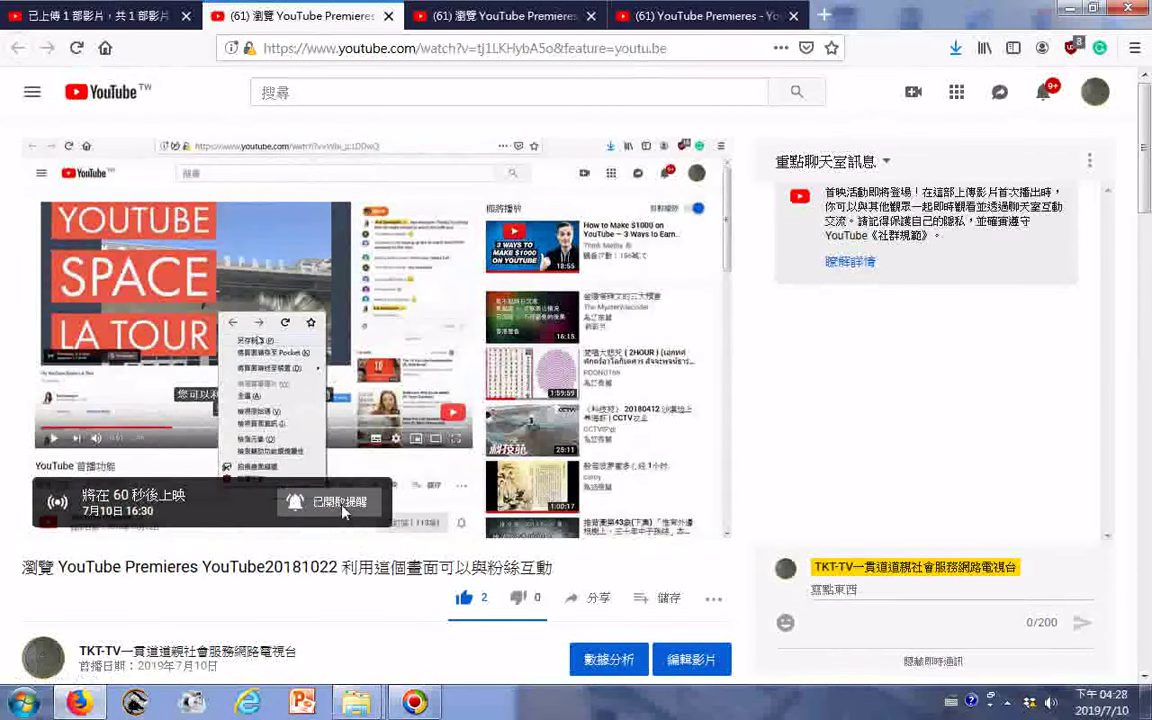
click(340, 504)
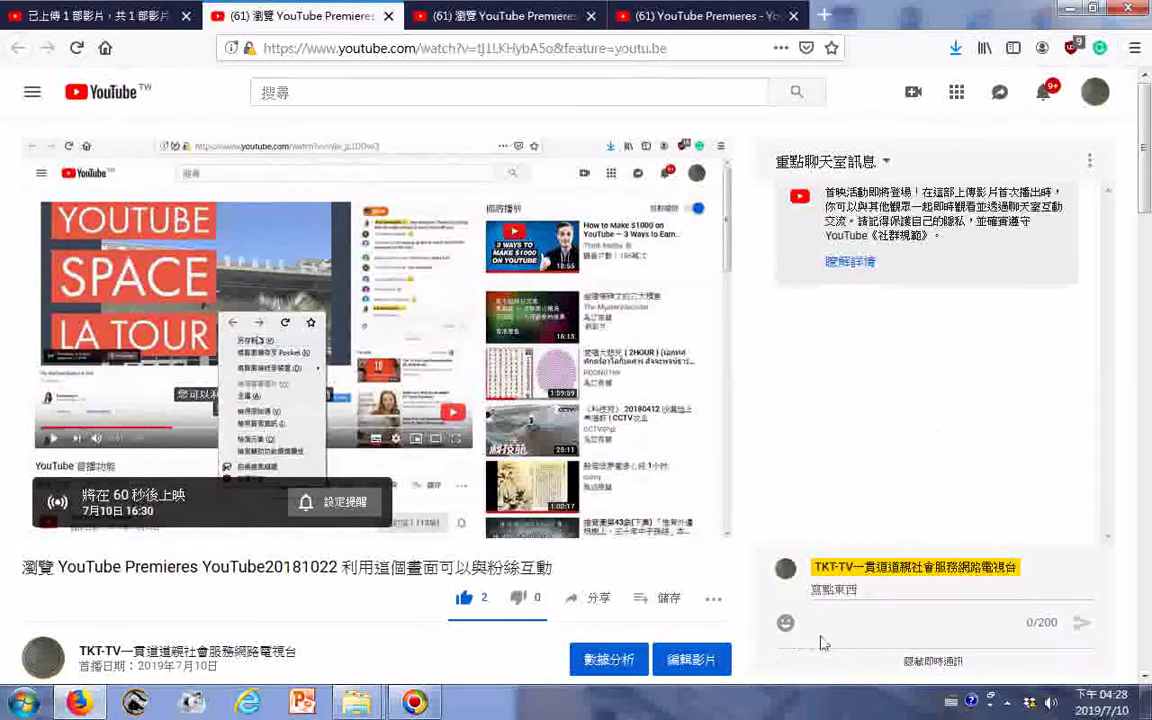
click(838, 589)
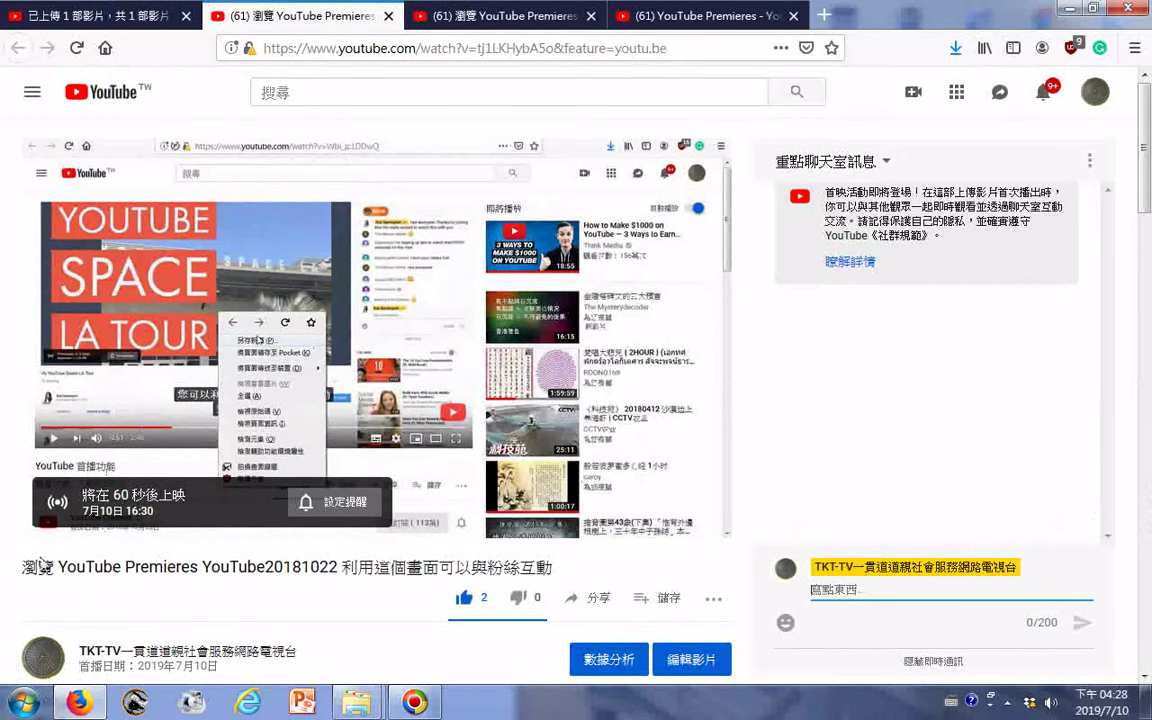
click(24, 706)
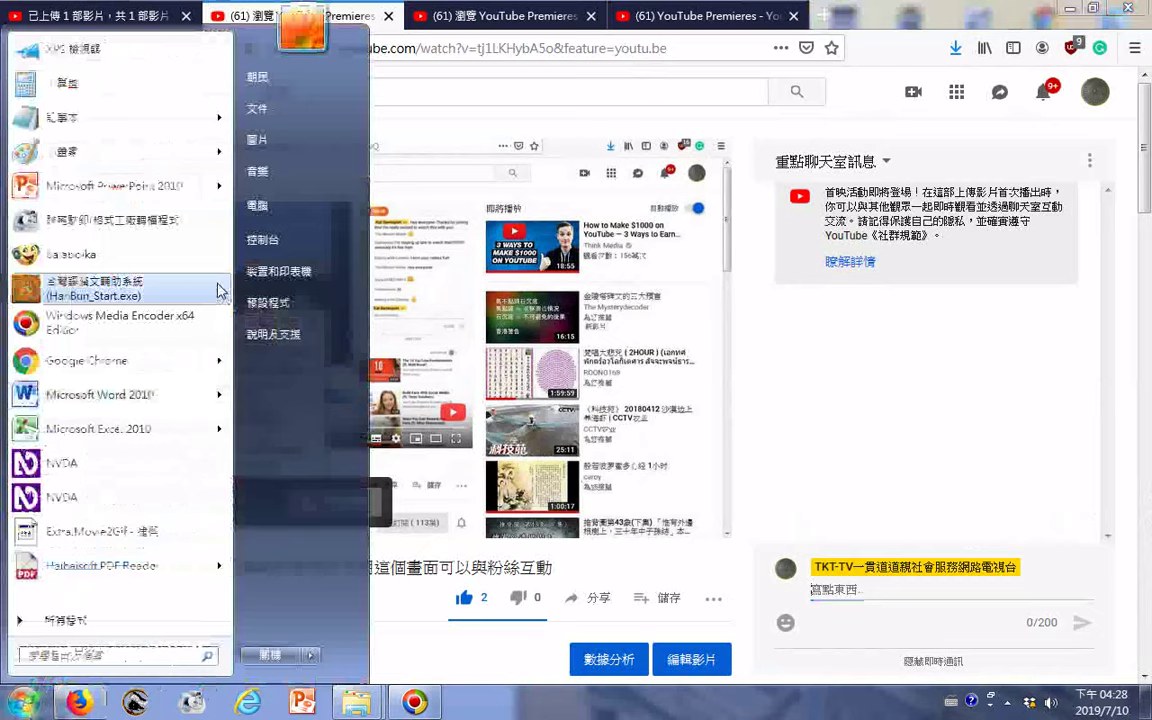
Step: Launch Notepad, bring up its 開啟舊檔 dialog, and move it to the upper left
click(98, 121)
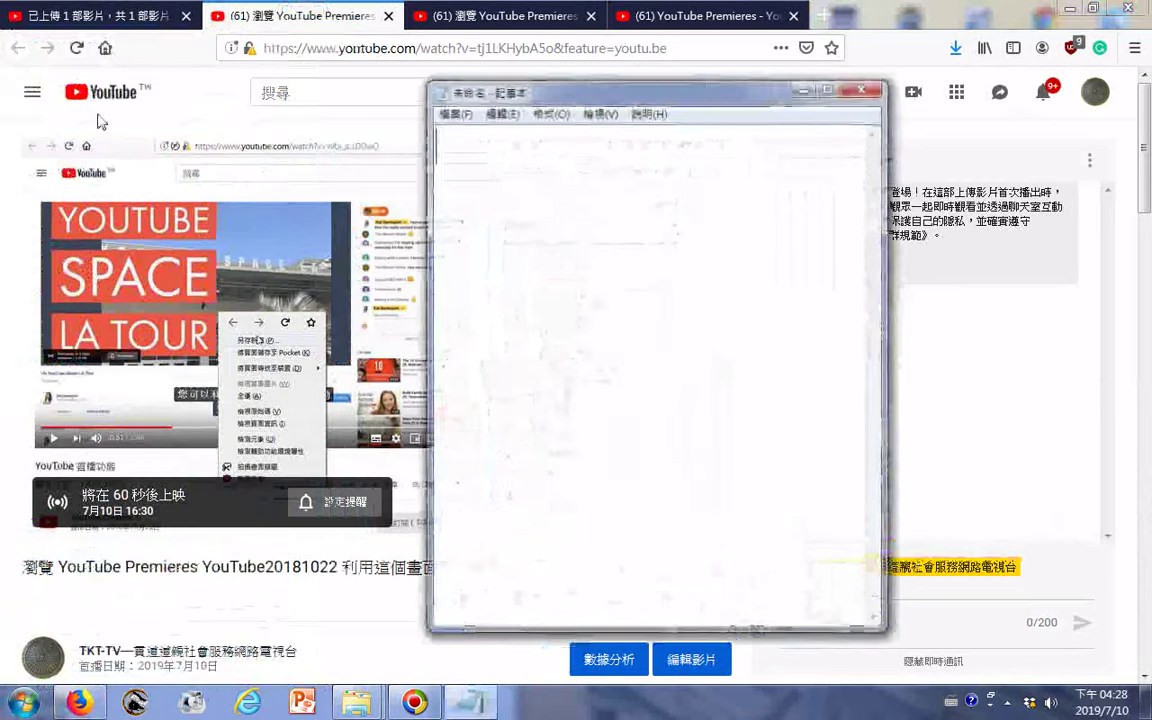
click(454, 112)
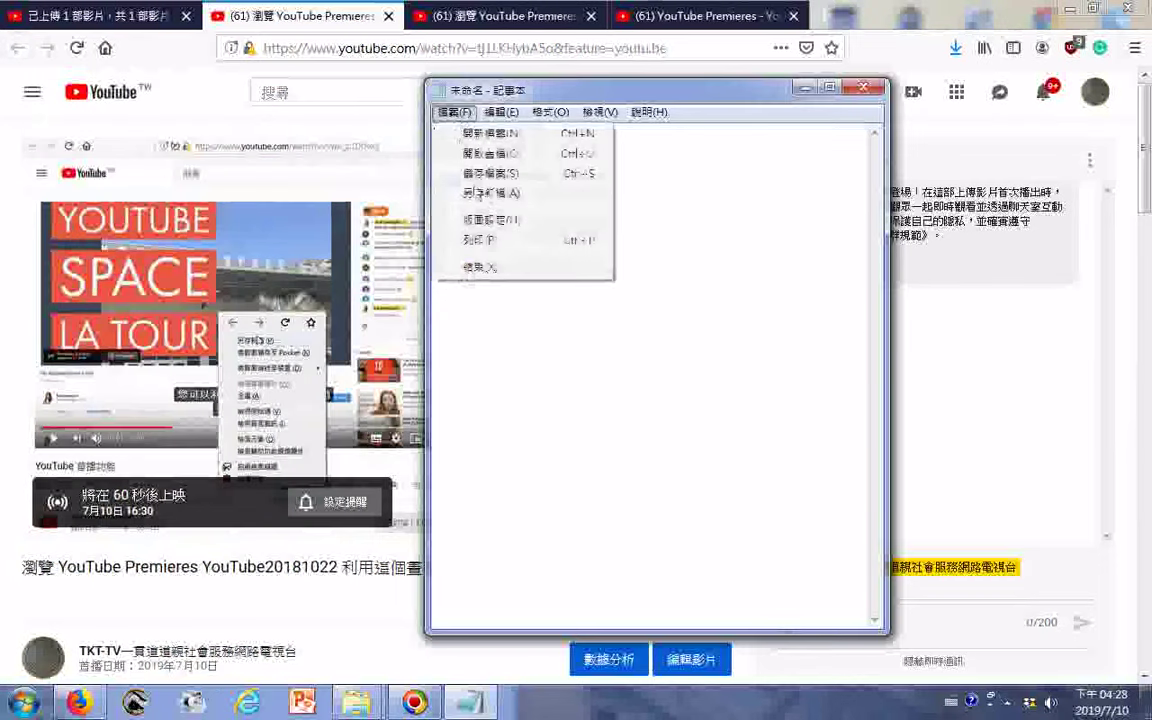
click(489, 158)
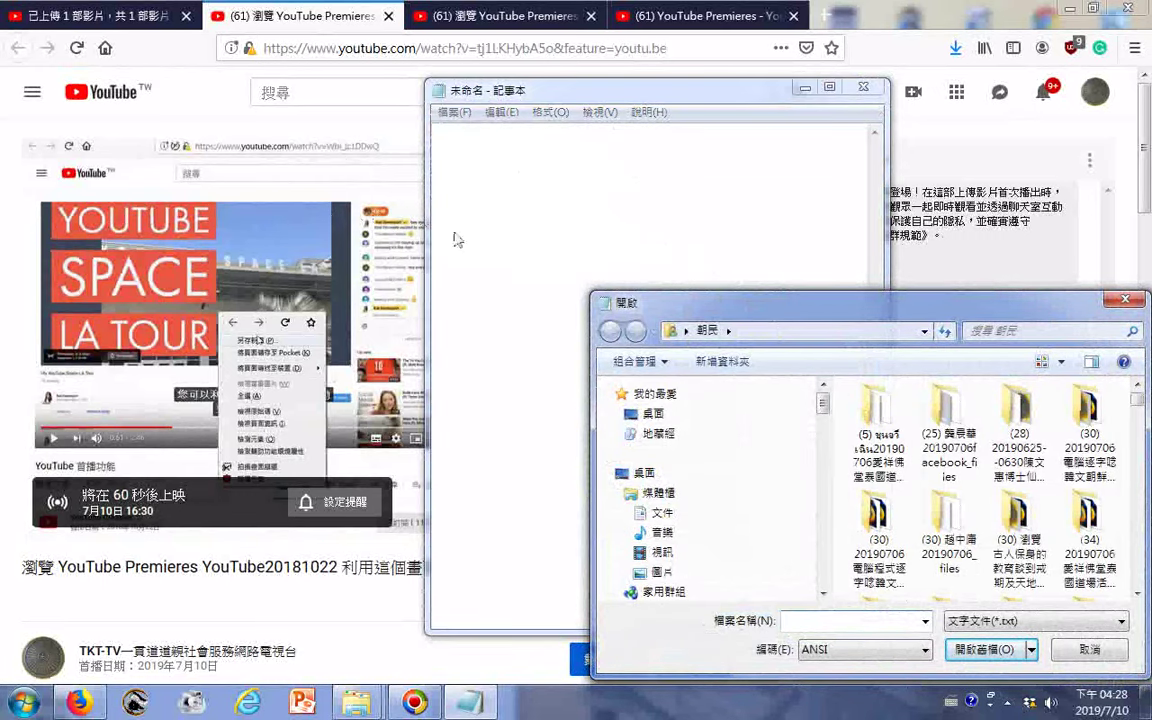
drag(714, 313, 165, 160)
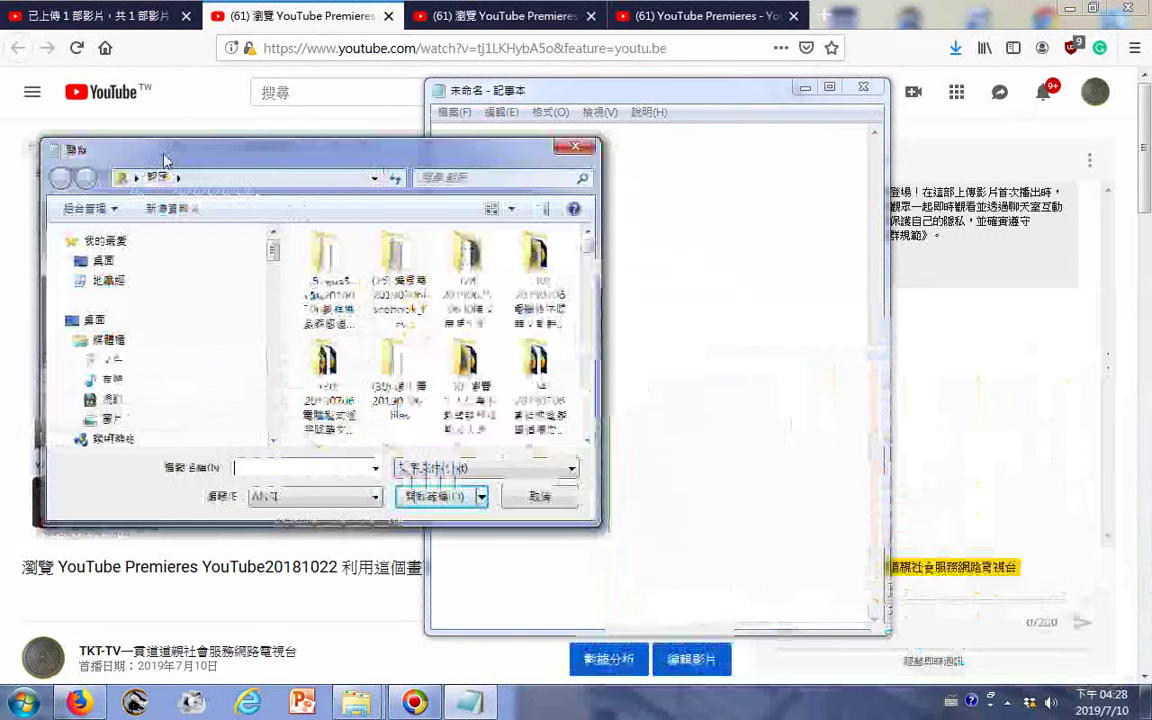
Step: Browse to drive H: and sort its file list by 修改日期
click(375, 178)
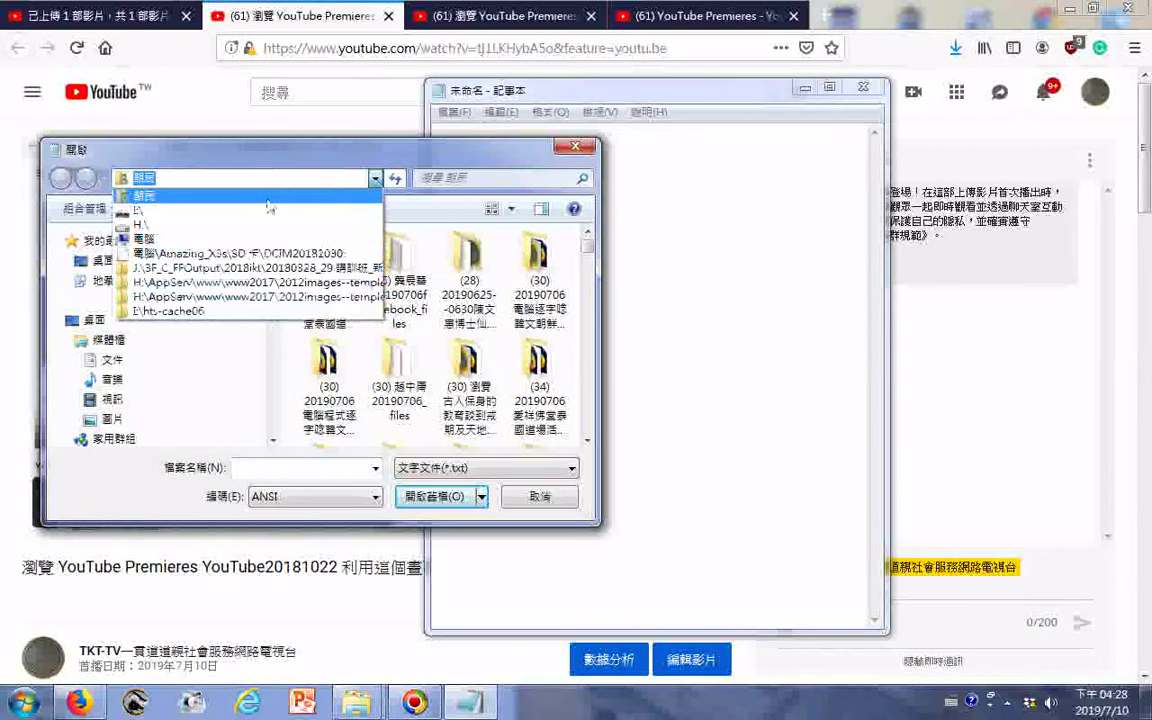
click(180, 226)
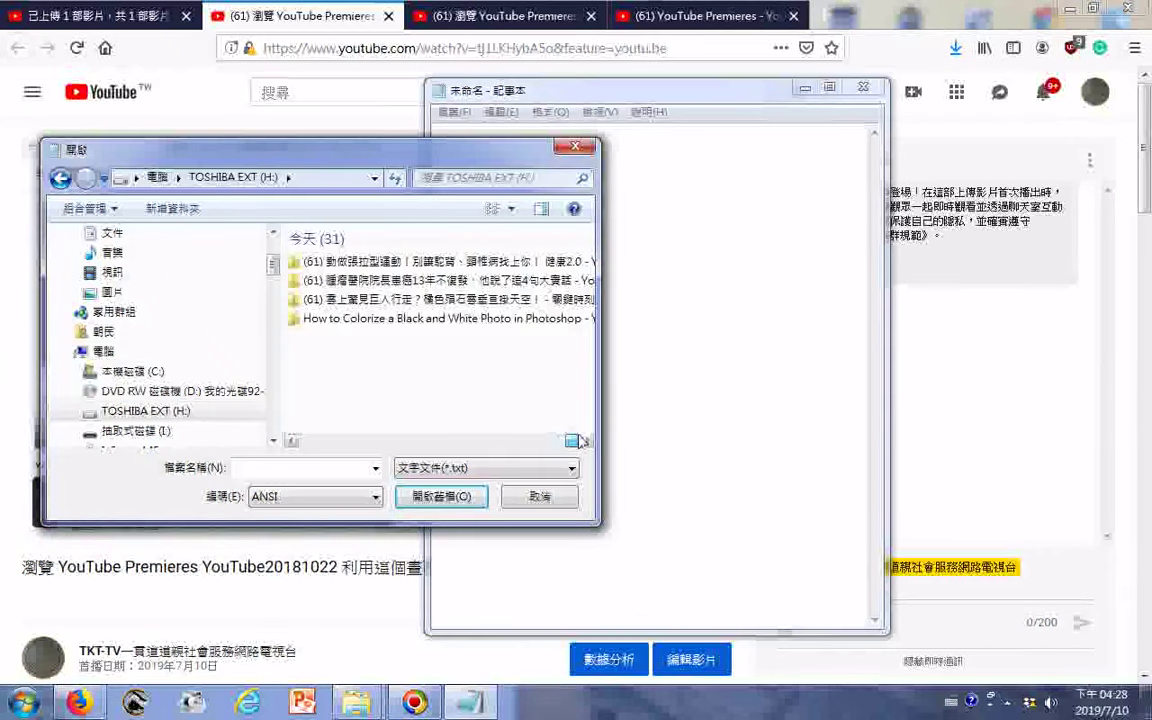
right_click(482, 393)
mouse_move(542, 421)
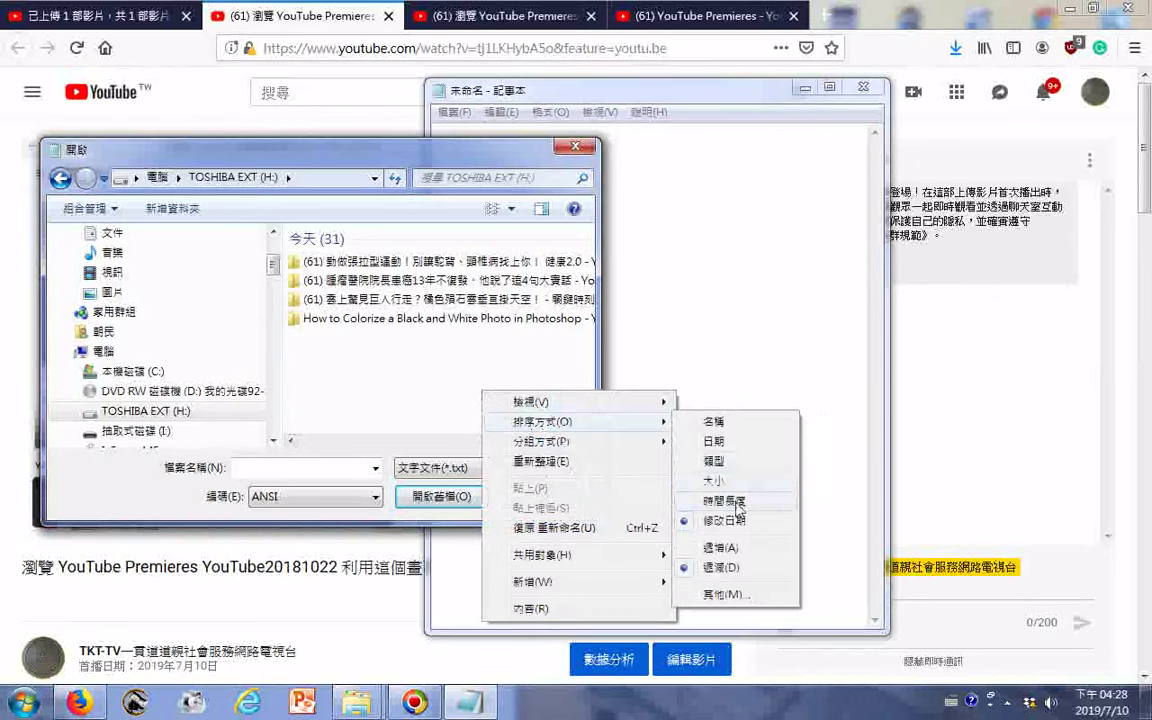
click(724, 520)
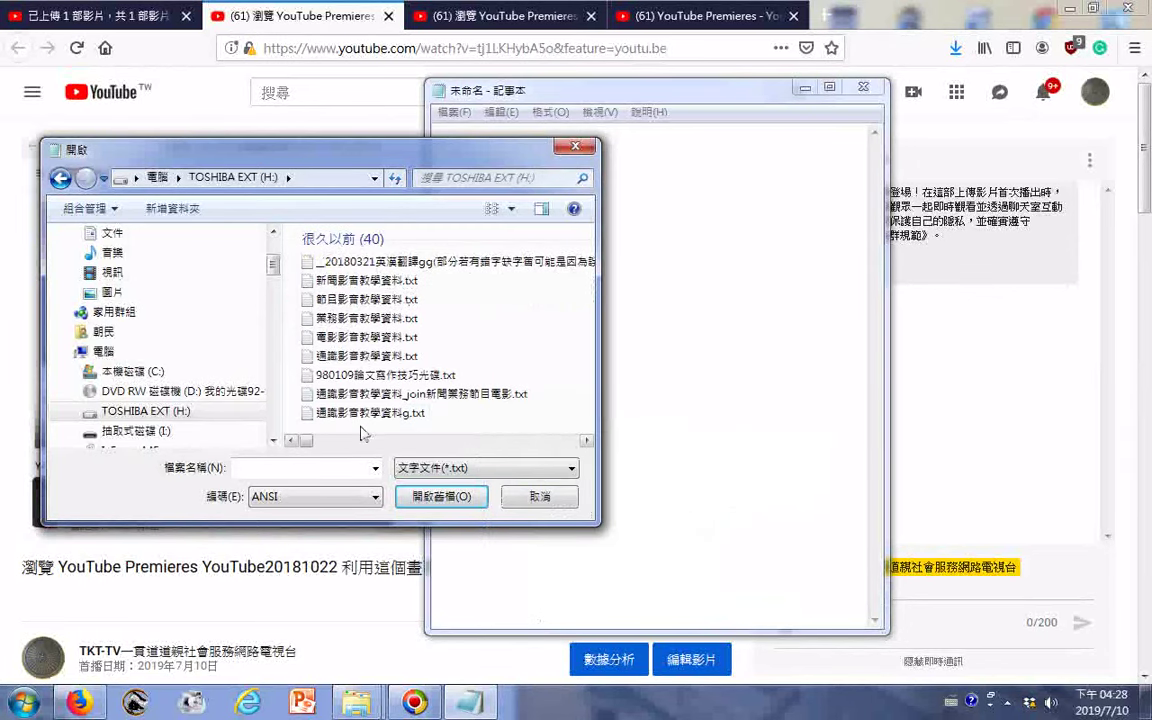
drag(309, 442, 577, 456)
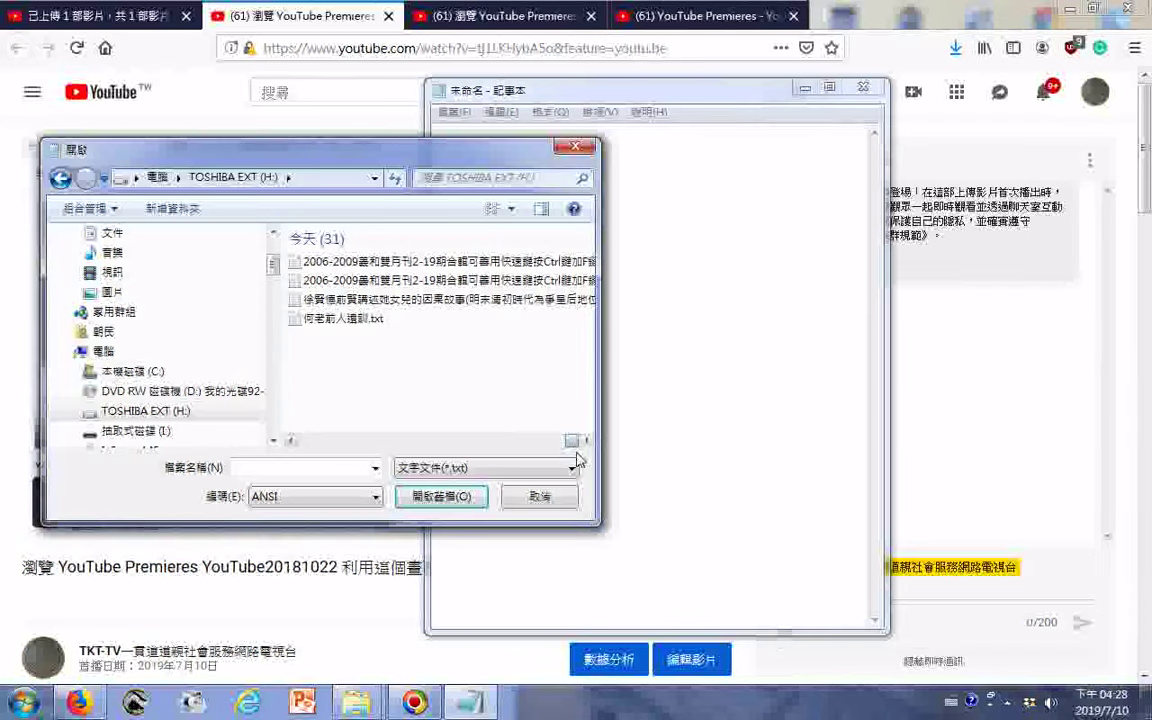
drag(577, 458, 552, 452)
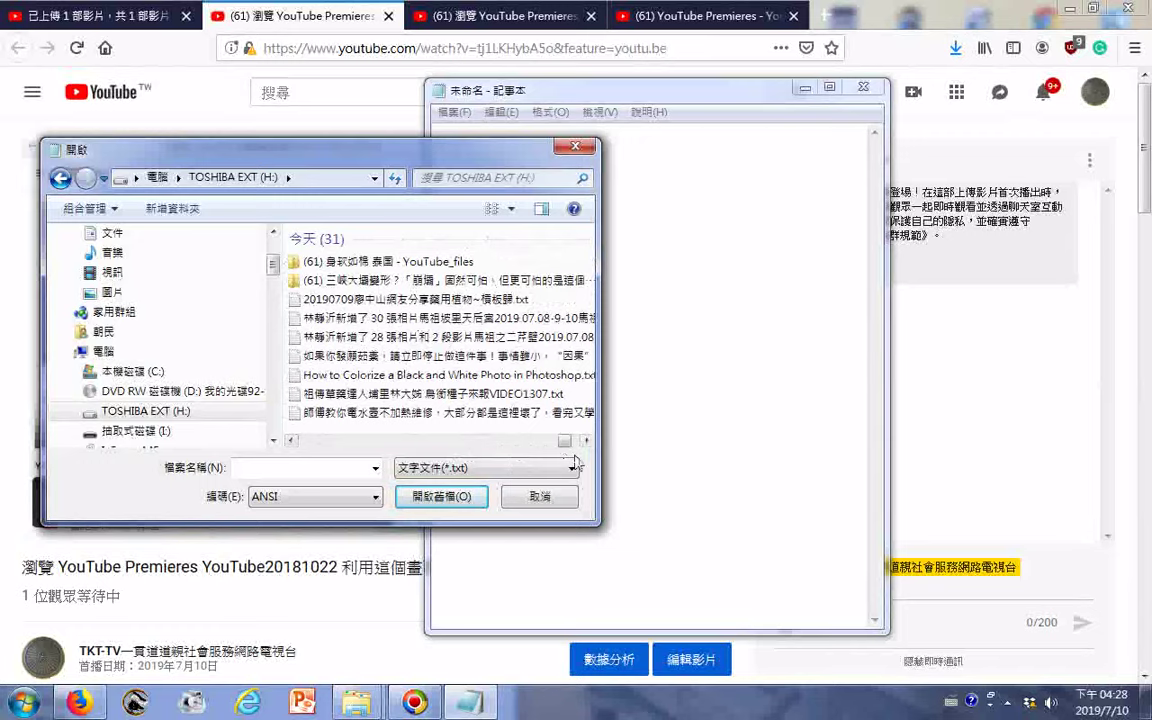
scroll(580, 452, down, 2)
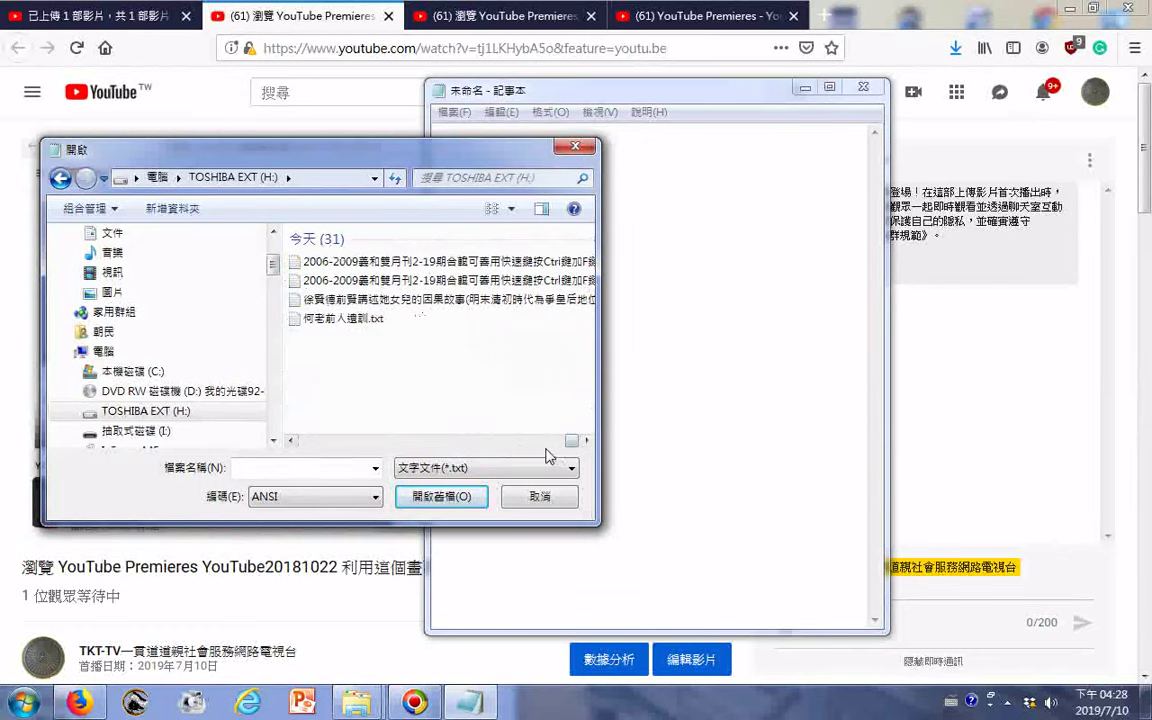
scroll(540, 452, up, 2)
scroll(537, 452, up, 1)
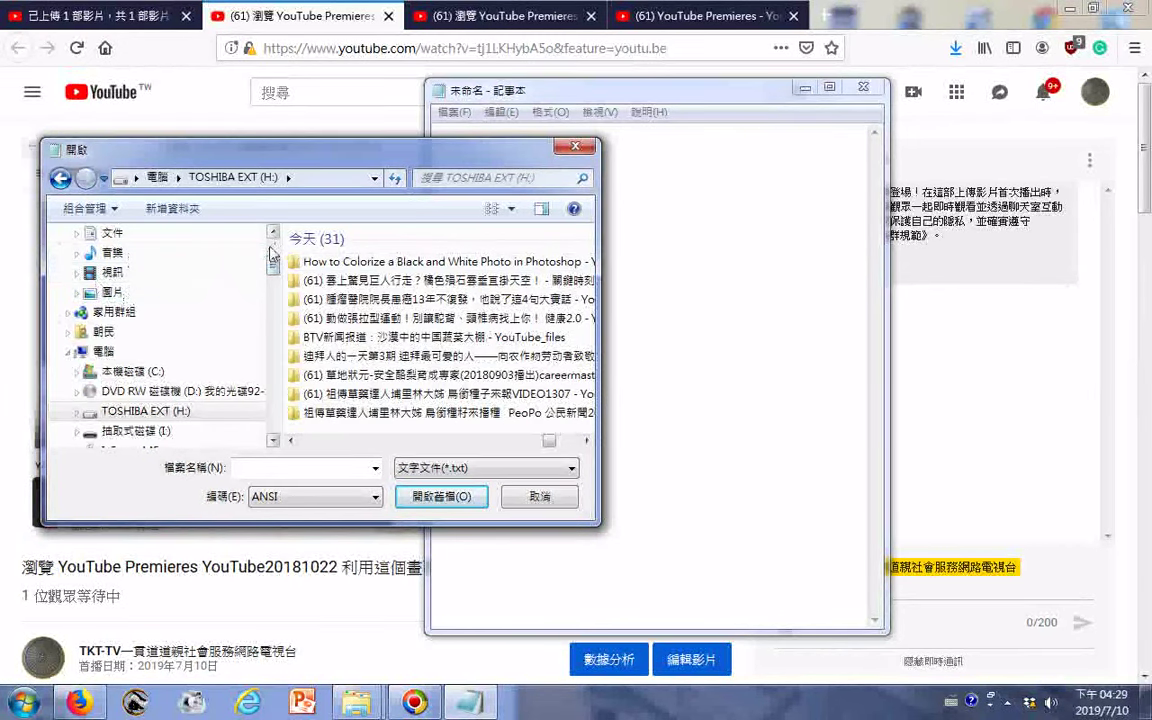
scroll(270, 252, up, 2)
Step: Switch the Open dialog to the Desktop and sort its files by date modified
click(118, 262)
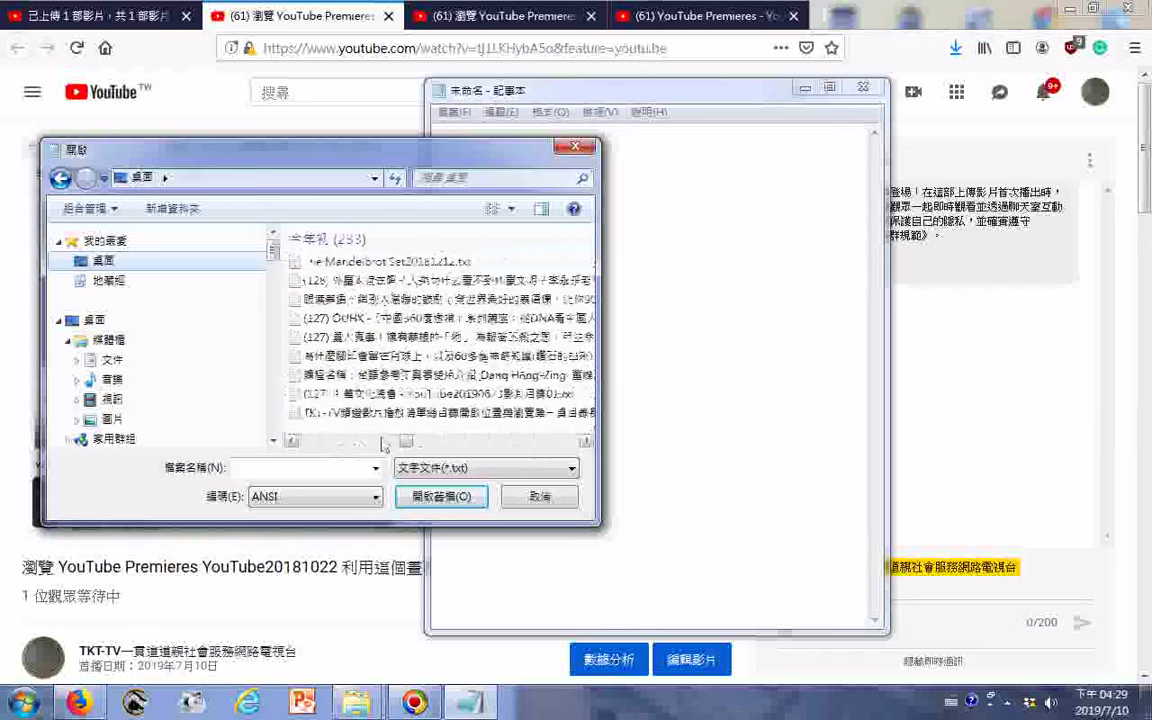
right_click(370, 372)
mouse_move(430, 401)
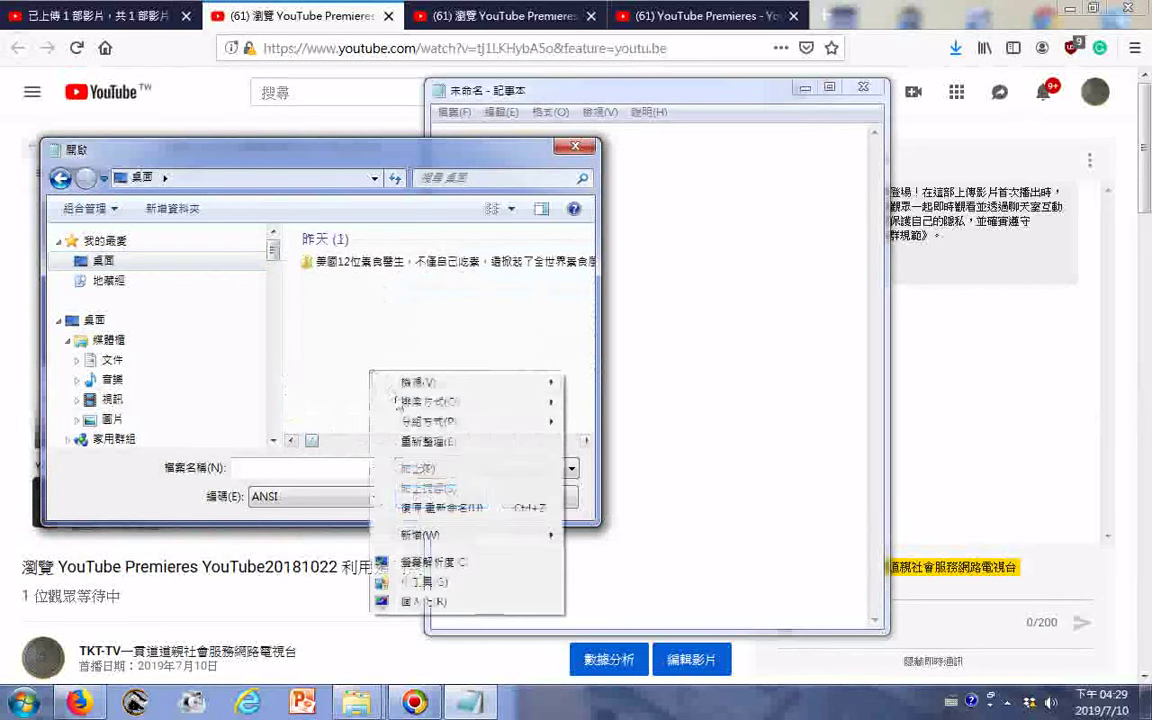
click(640, 463)
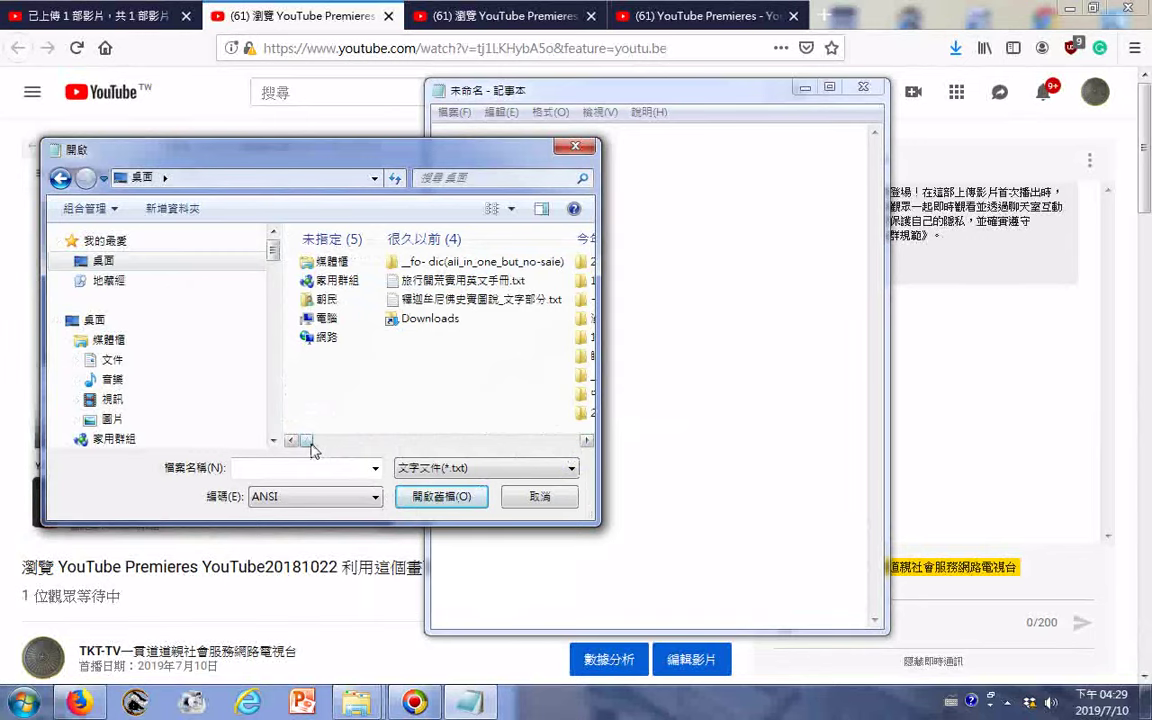
drag(306, 441, 549, 441)
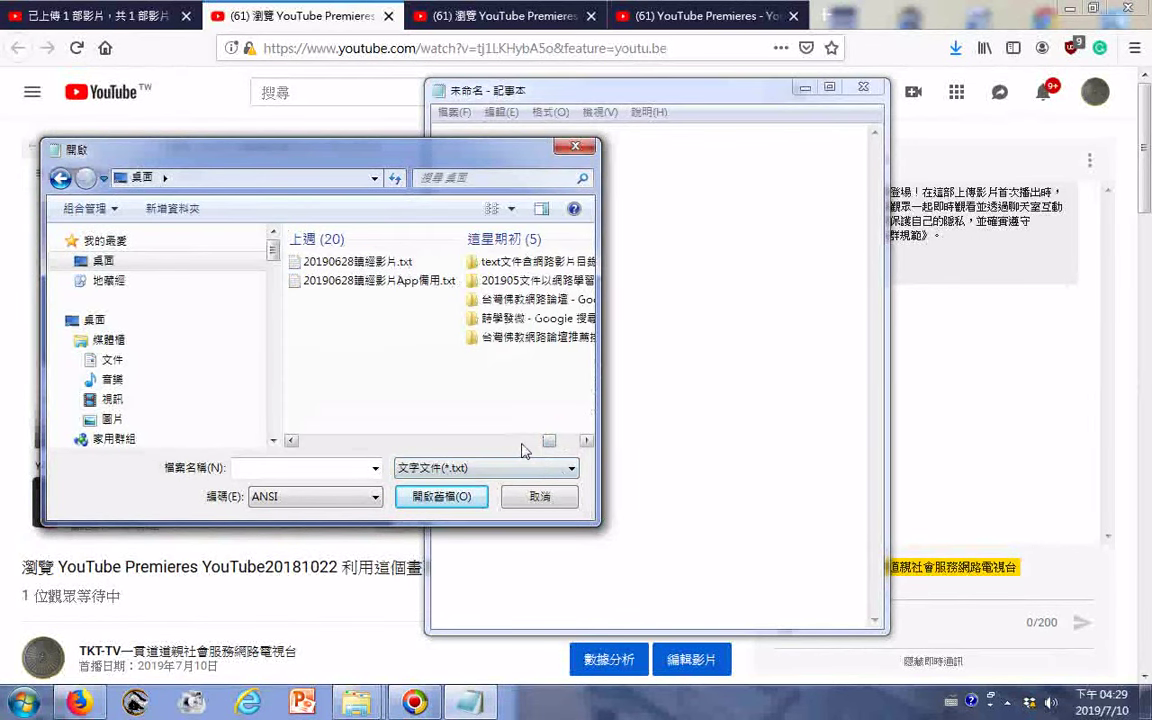
click(522, 443)
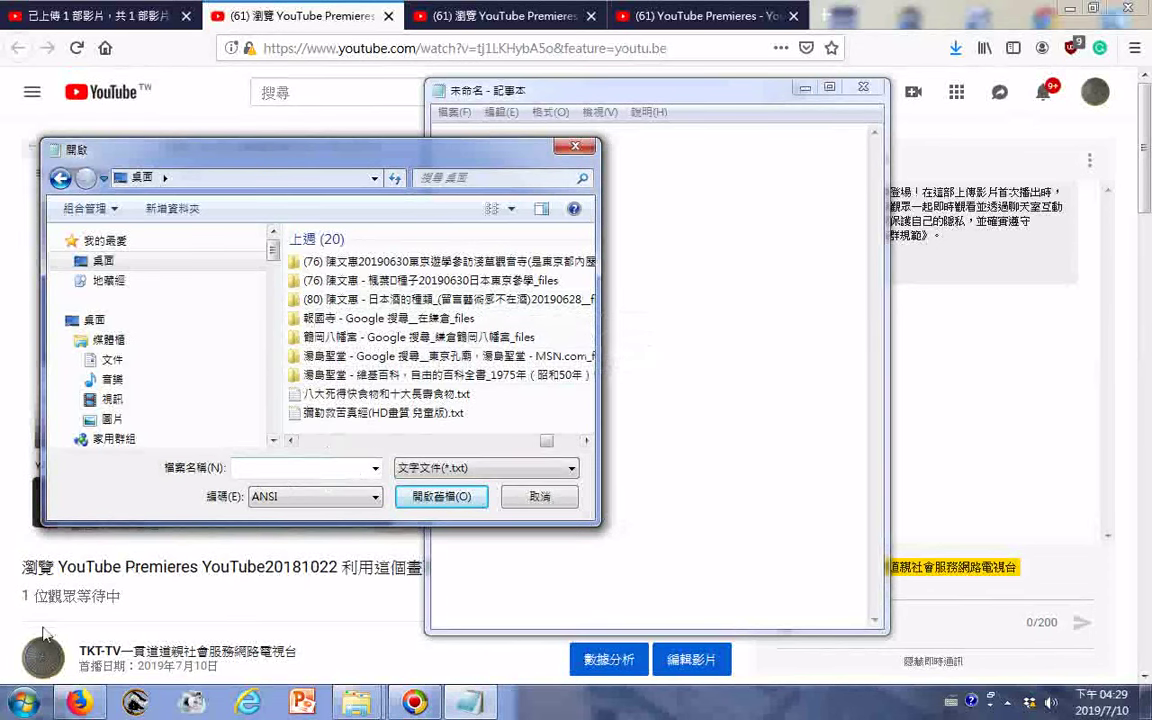
Step: Search the Start Menu for 生日 and open the 生日祝福 text file in Notepad
key(super)
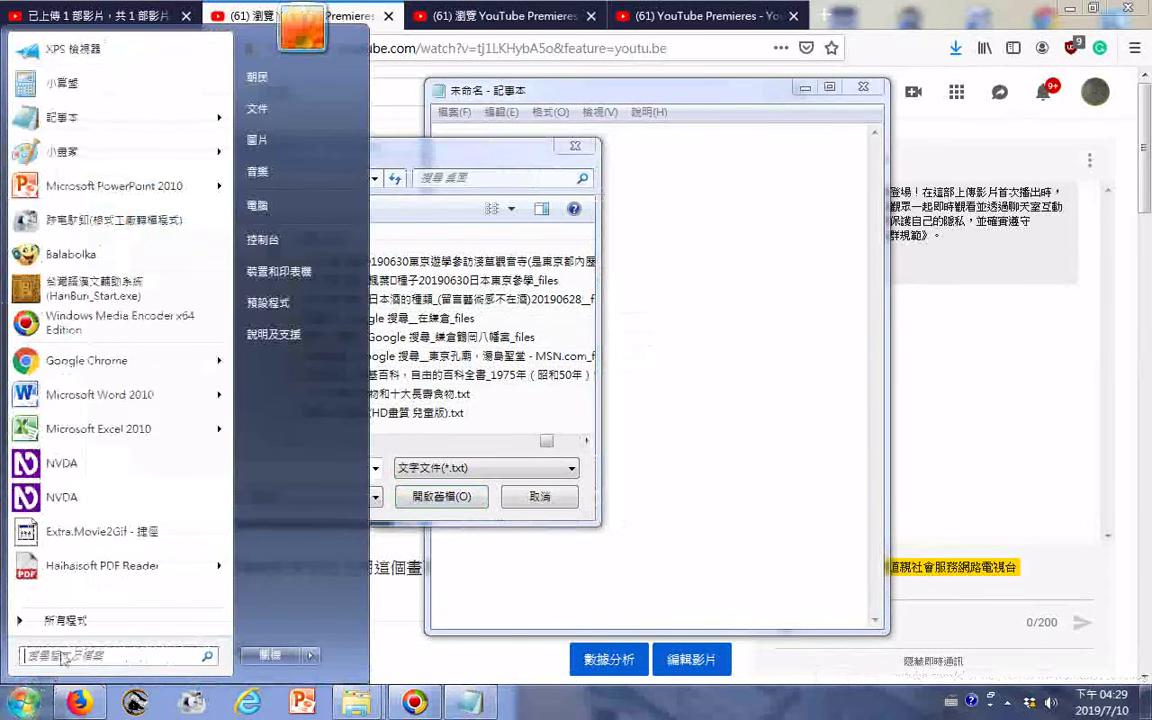
text(g)
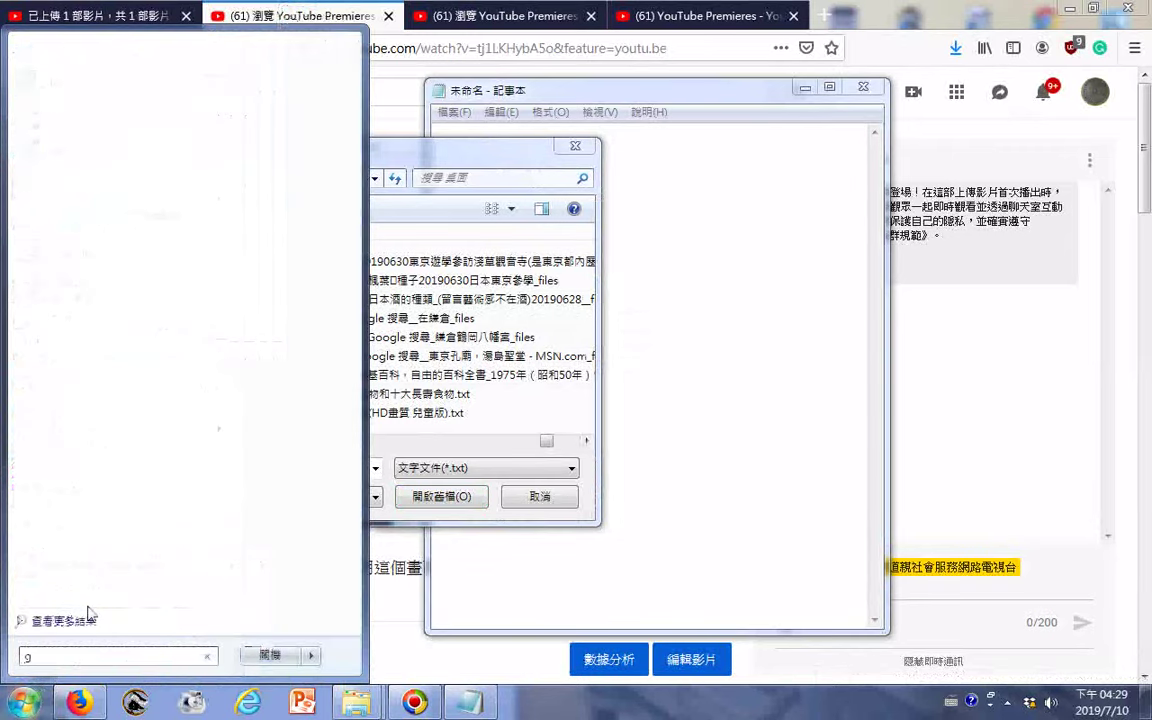
text(/ b4)
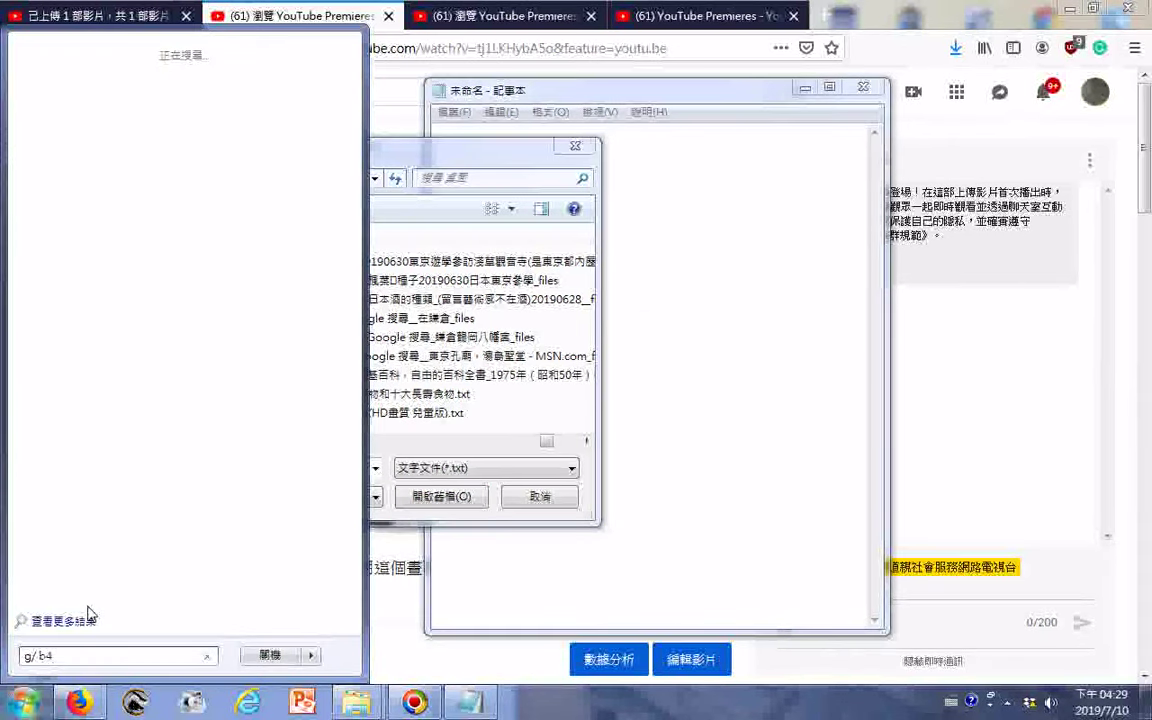
key(BackSpace)
key(BackSpace)
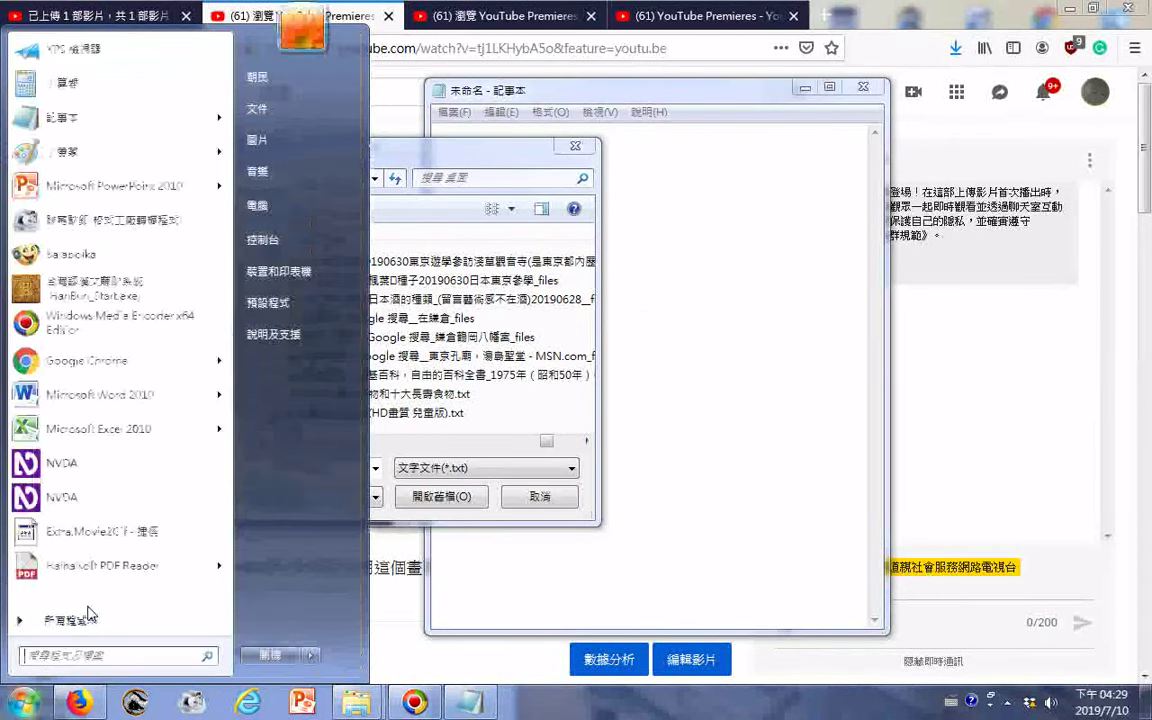
text(g)
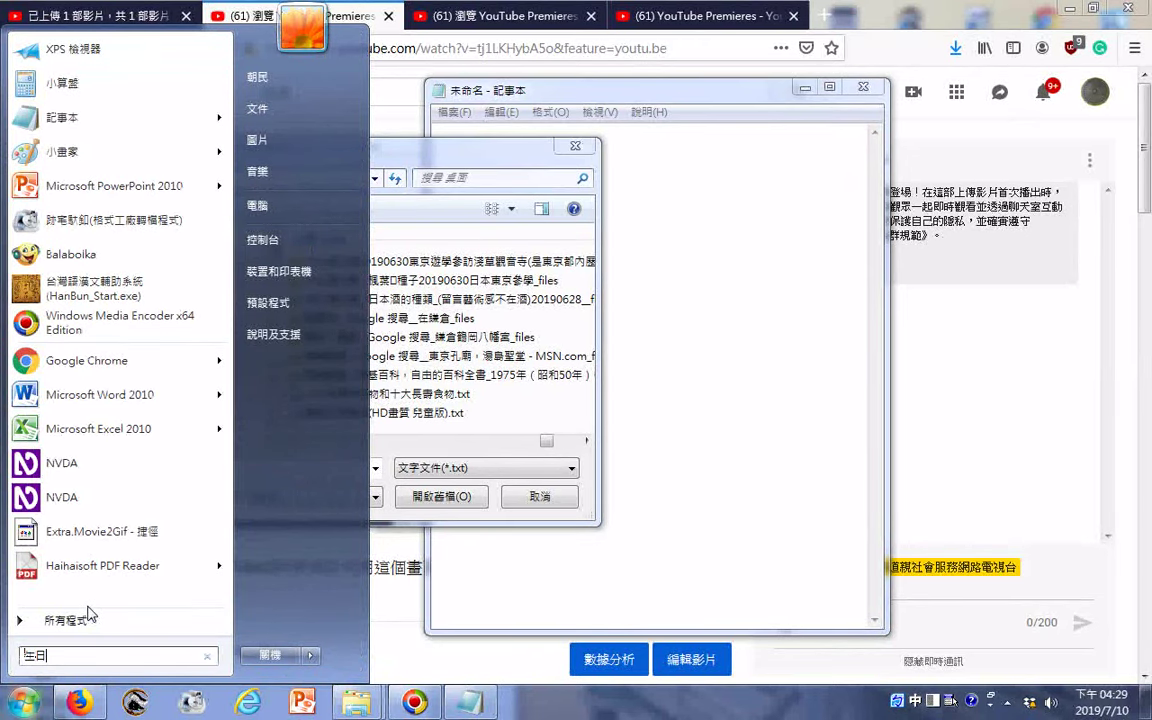
key(Return)
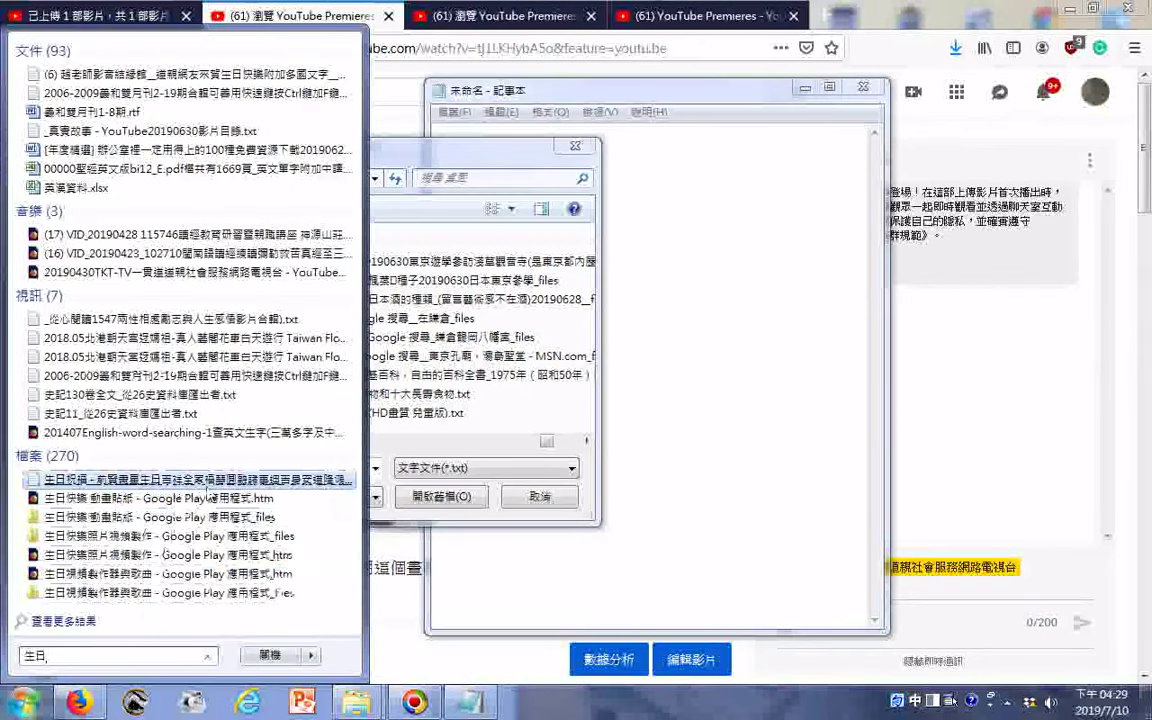
right_click(208, 487)
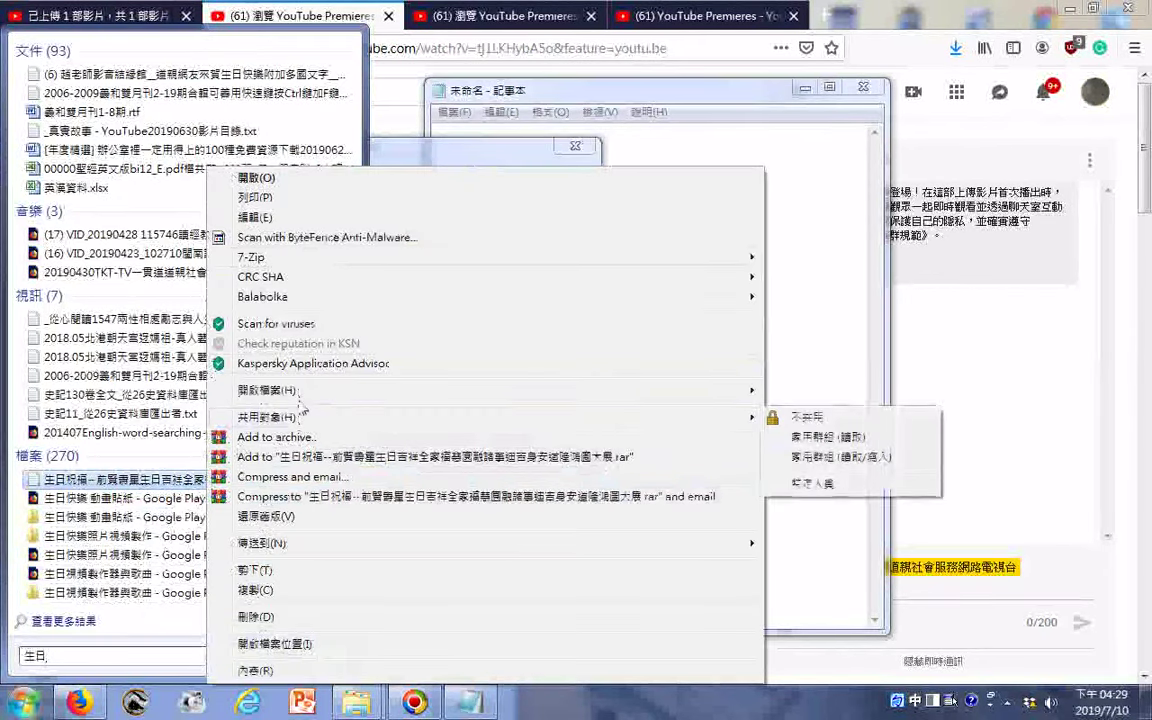
mouse_move(267, 390)
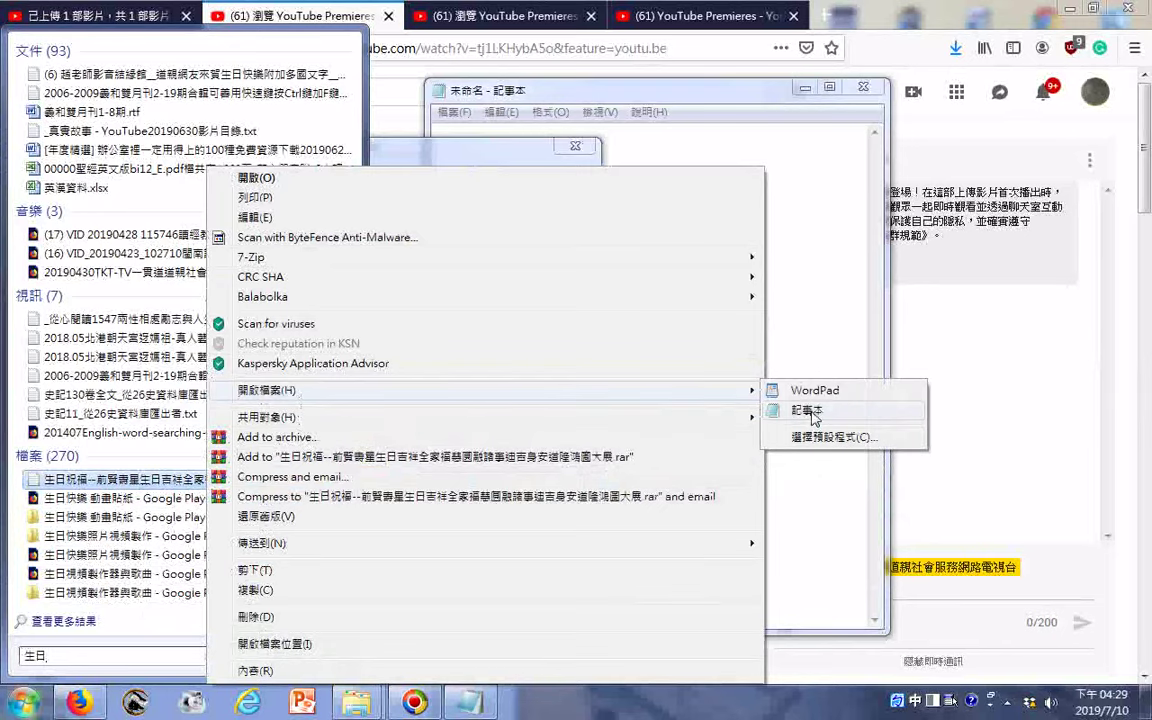
click(810, 411)
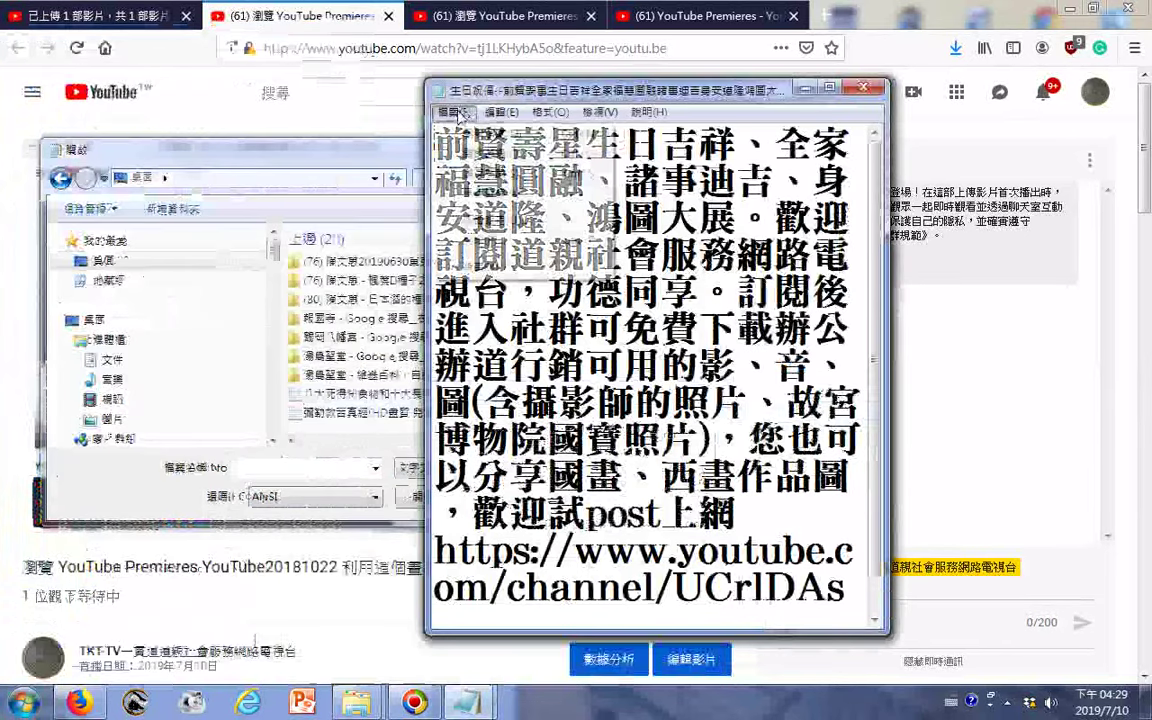
Step: Save the birthday-greeting file to the TOSHIBA EXT (H:) drive with Save As
click(455, 112)
click(480, 199)
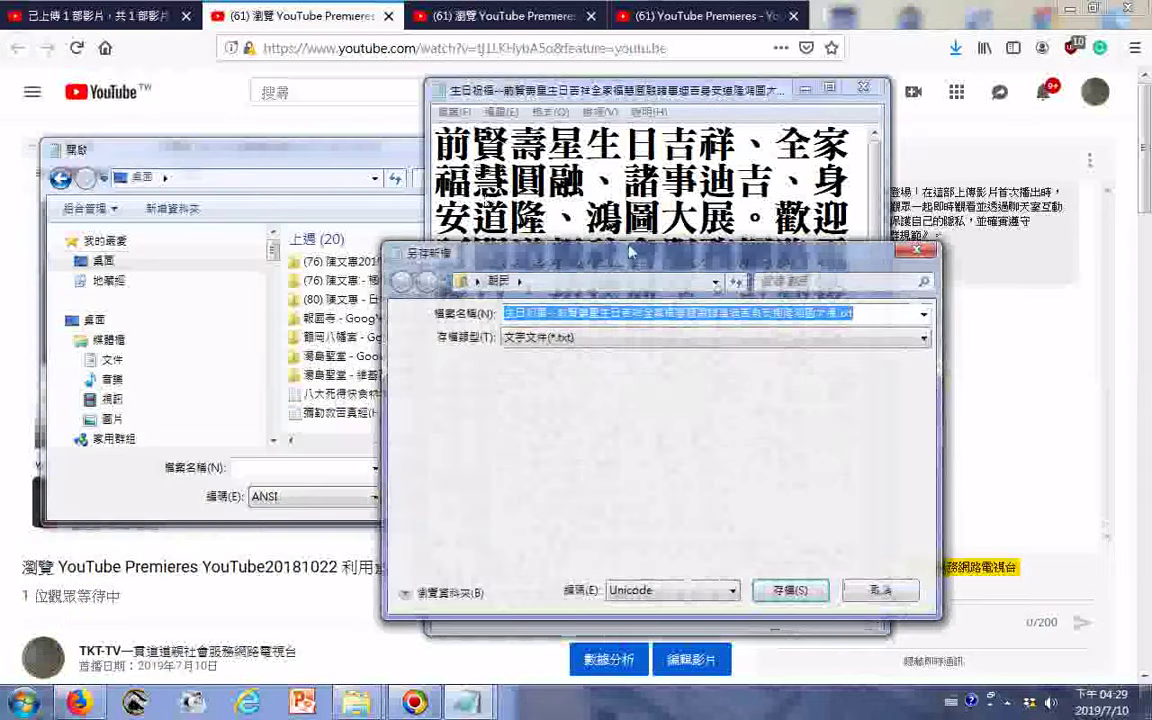
click(716, 282)
click(500, 337)
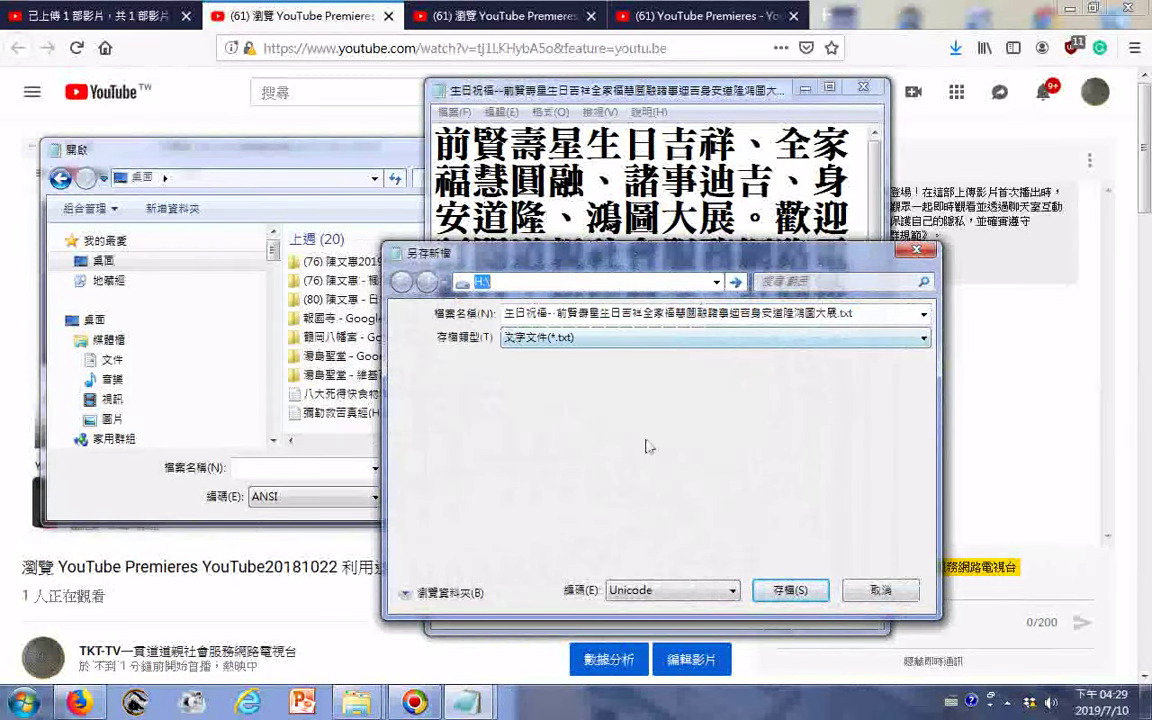
click(789, 591)
Step: Copy the greeting passage from 歡迎 through the channel link to the clipboard
right_click(662, 349)
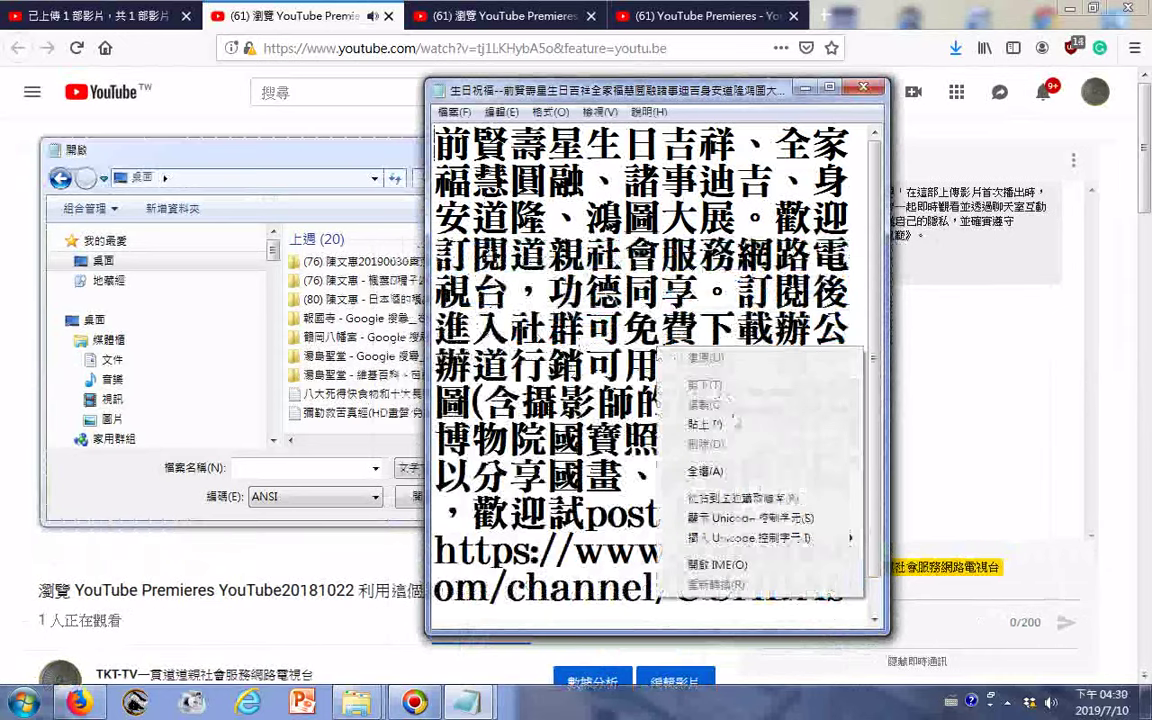
click(705, 470)
right_click(541, 268)
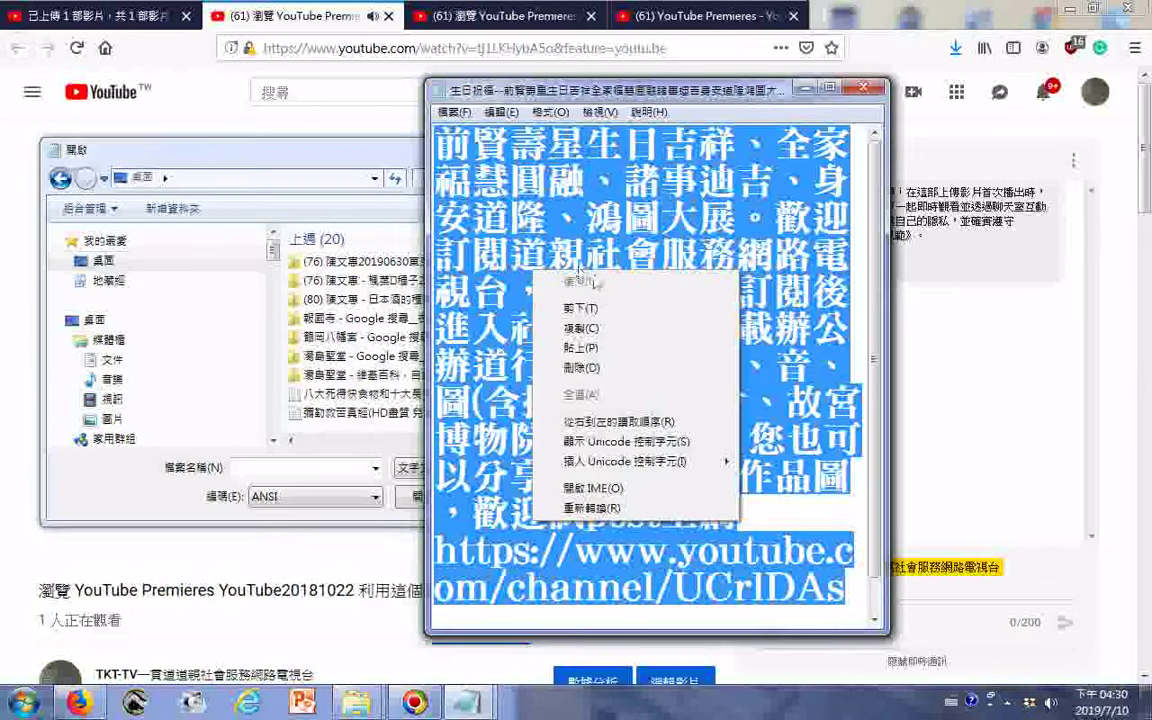
click(585, 328)
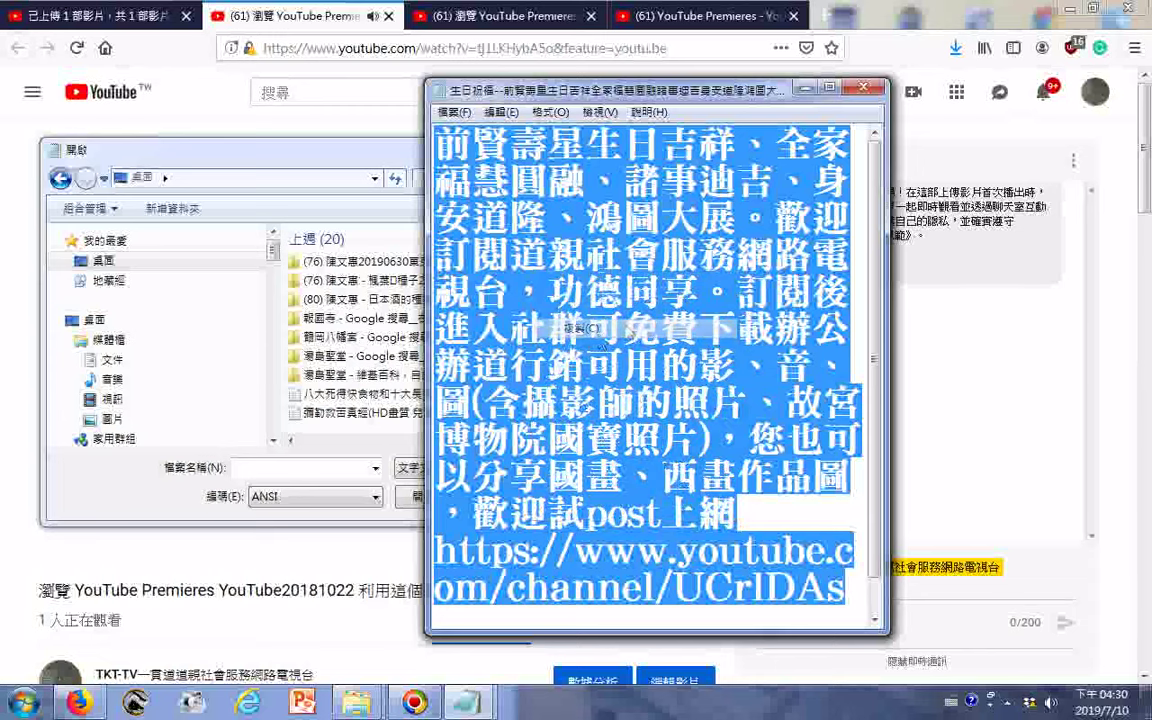
click(621, 455)
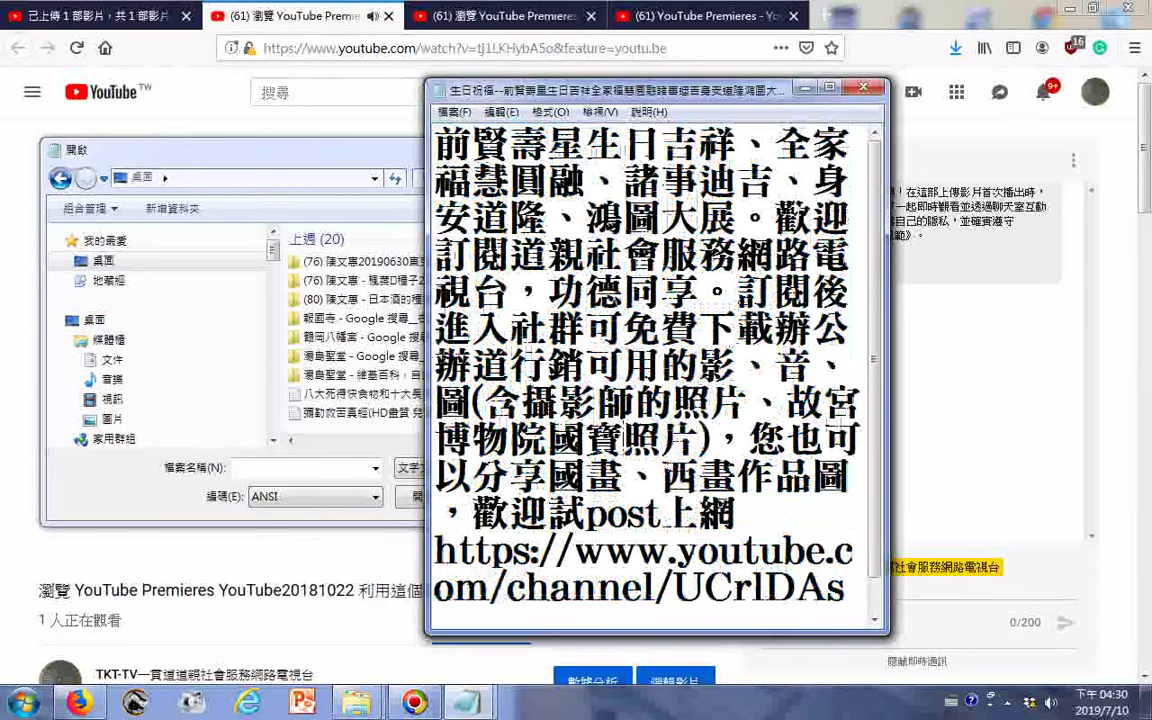
drag(776, 216, 843, 636)
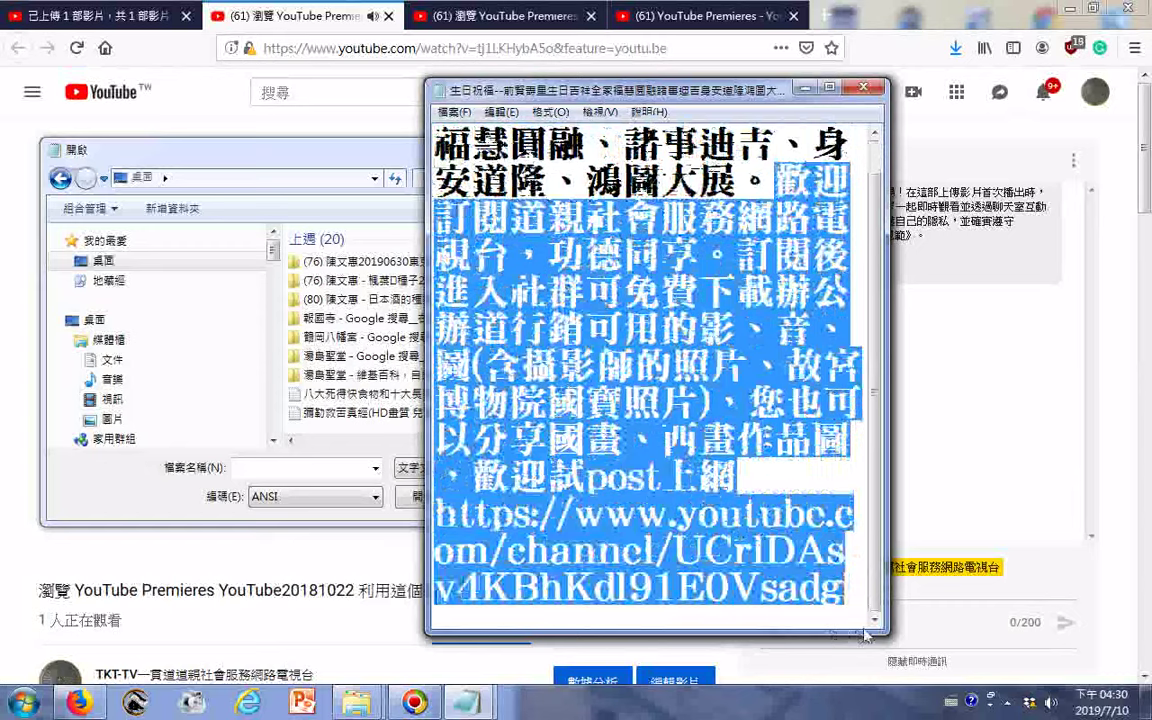
right_click(728, 434)
click(771, 489)
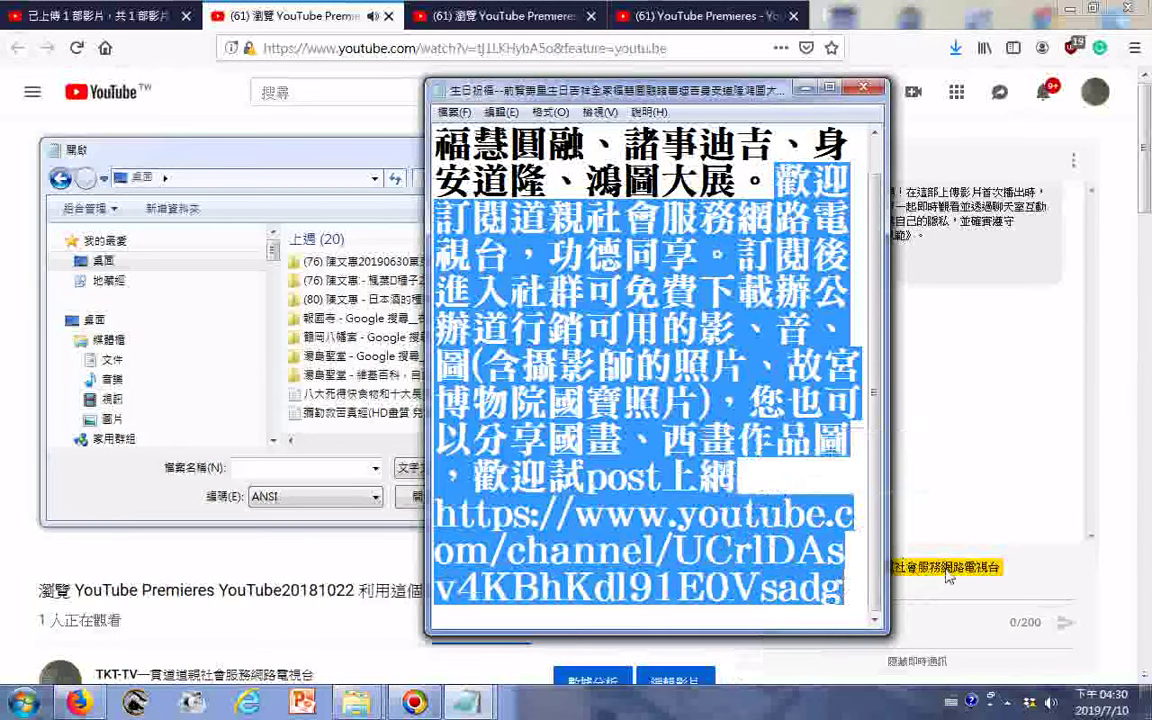
click(948, 577)
Step: Paste the copied channel invitation and link into the premiere's live chat box (147/200 characters)
right_click(897, 590)
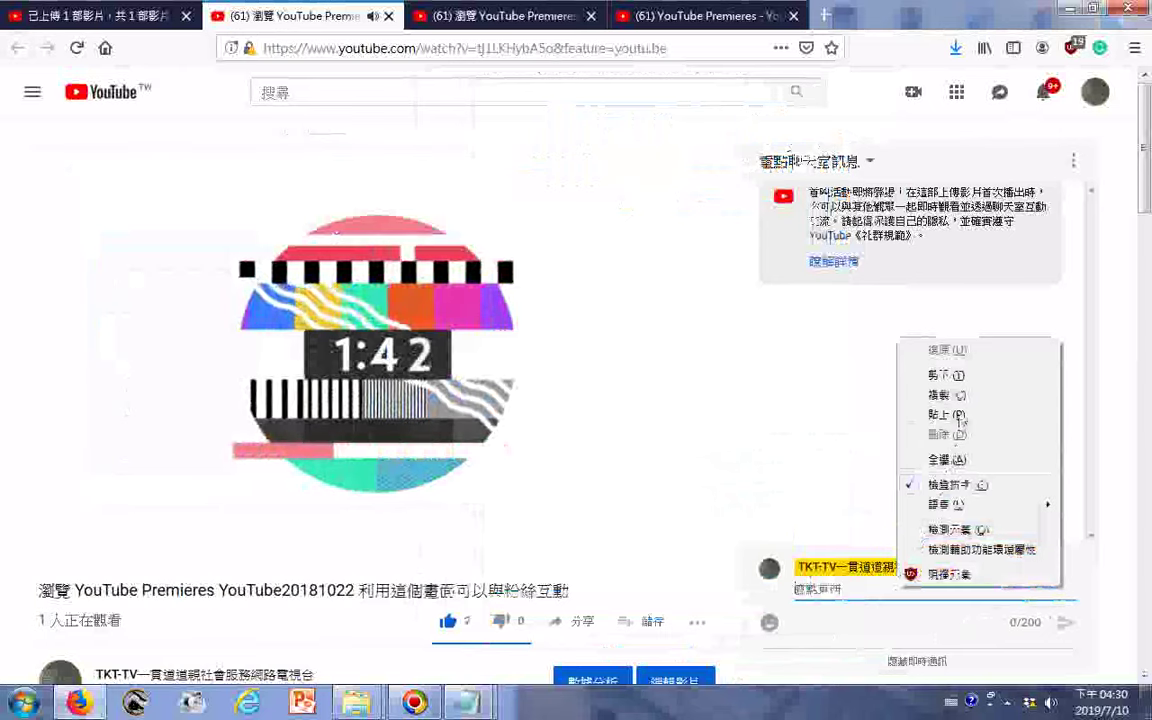
click(958, 414)
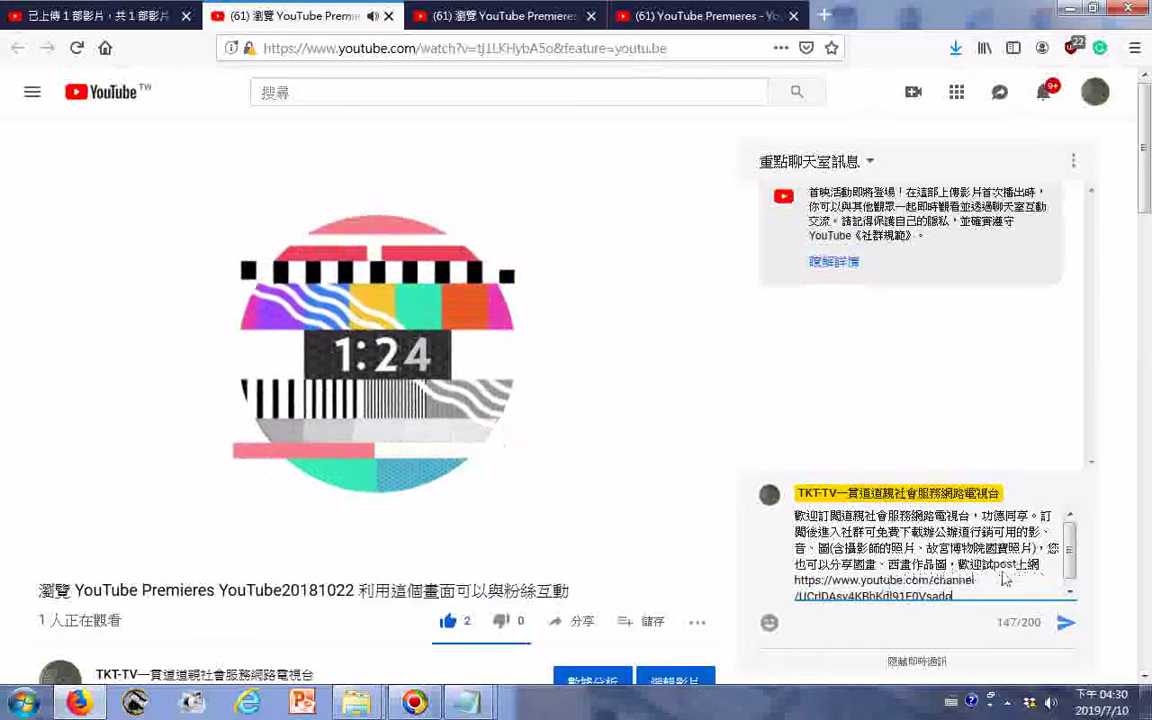
scroll(1024, 580, down, 1)
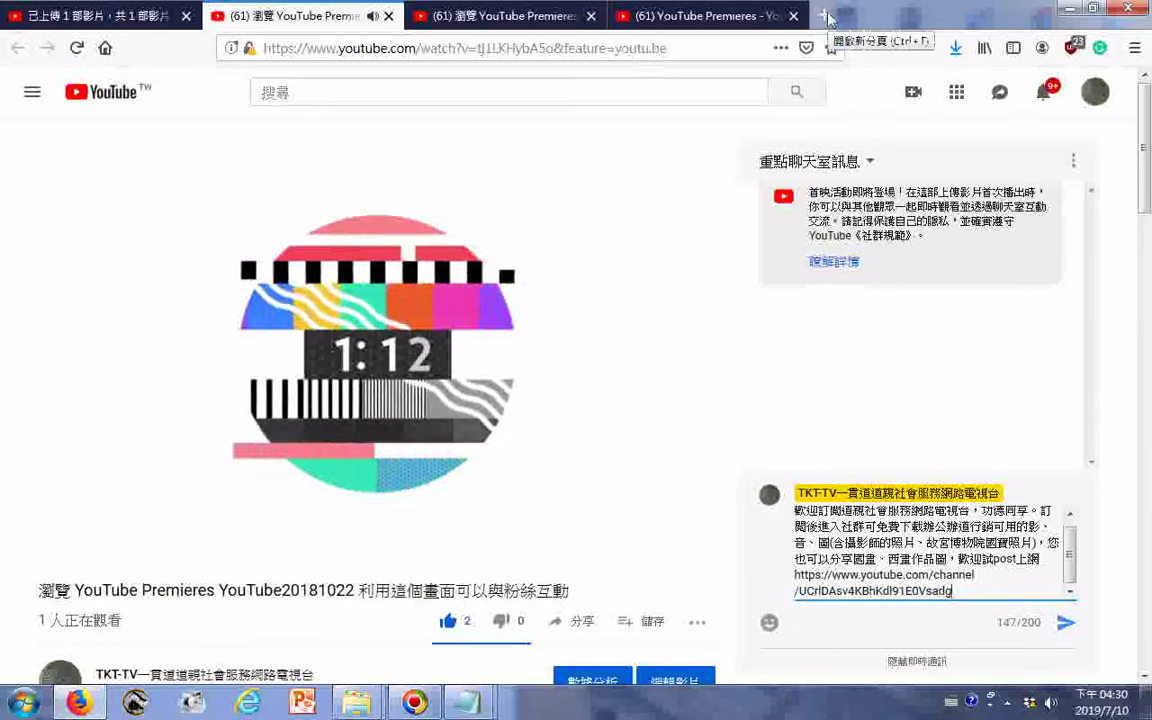
Step: In a new browser tab, go to the account's own channel page via the avatar's 你的頻道 entry
click(510, 17)
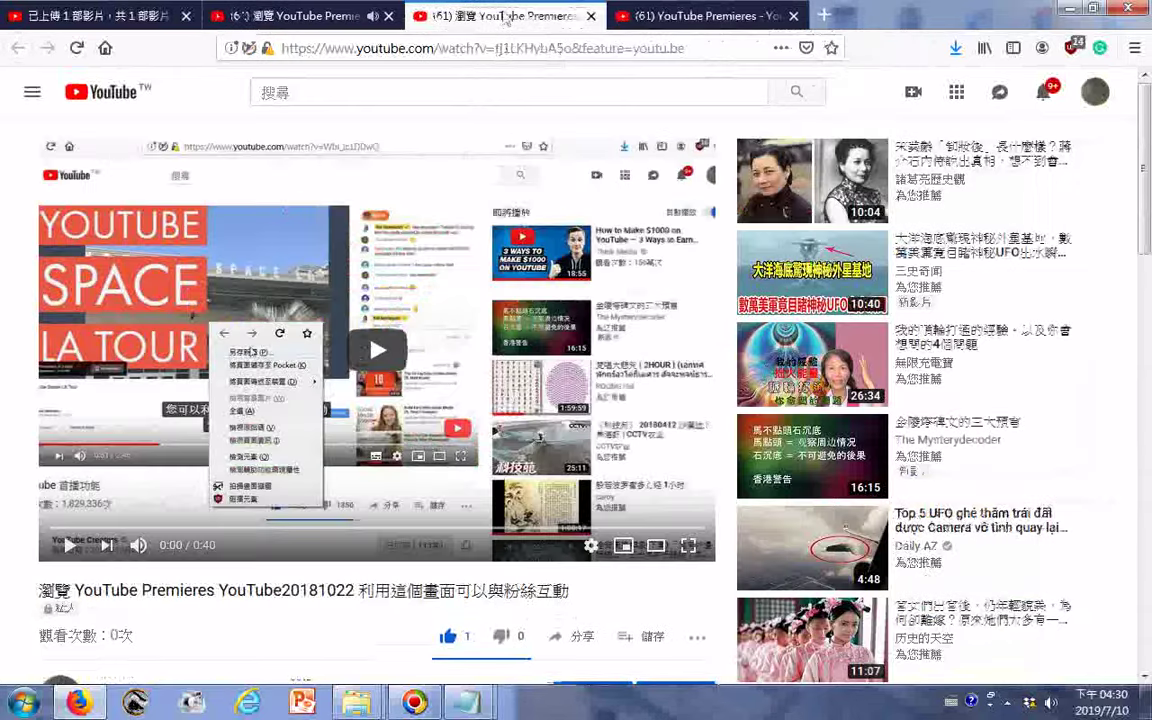
click(713, 18)
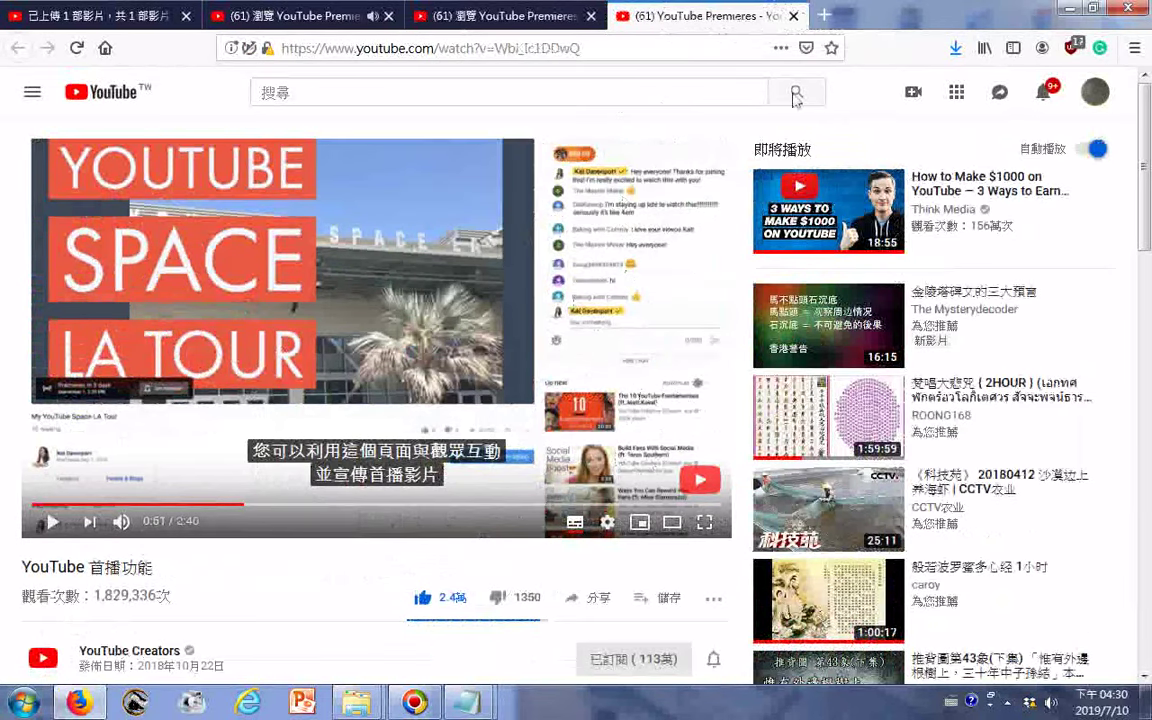
click(826, 16)
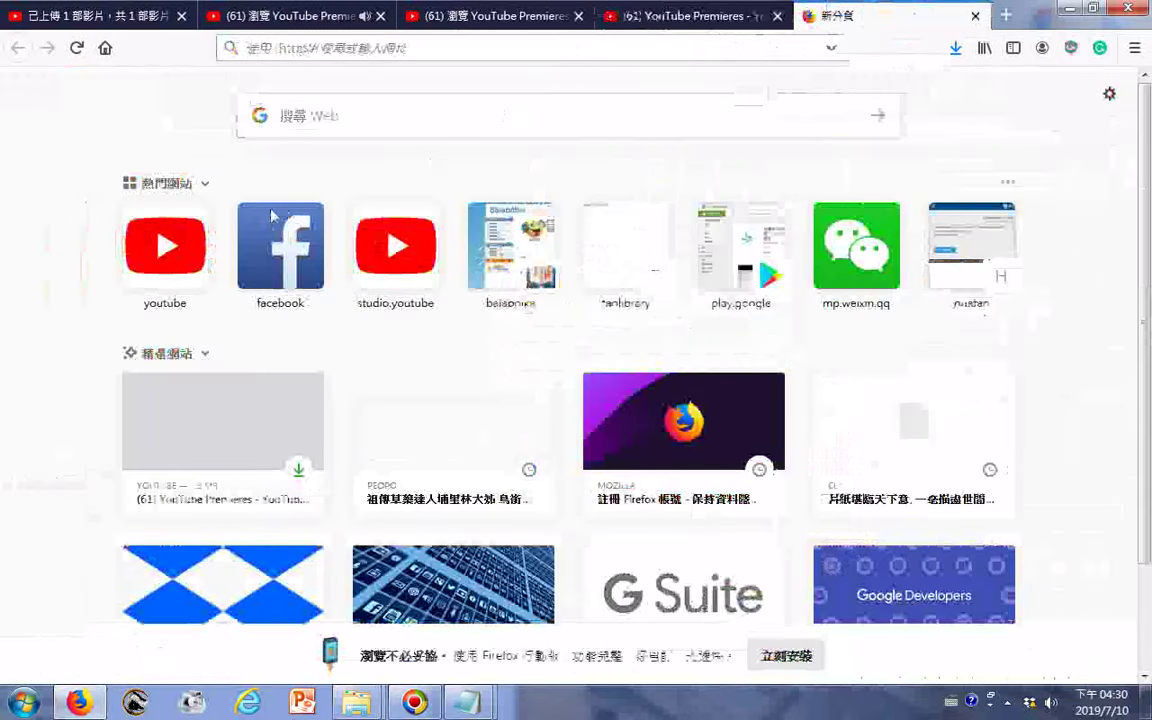
click(165, 245)
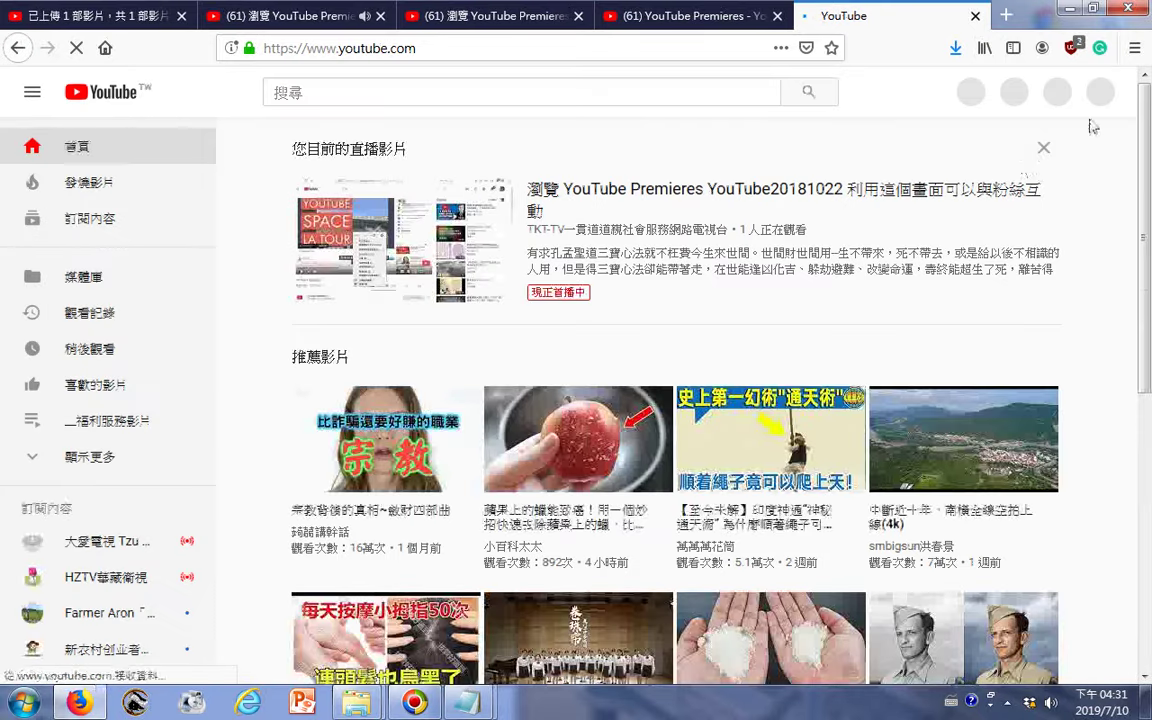
click(1098, 96)
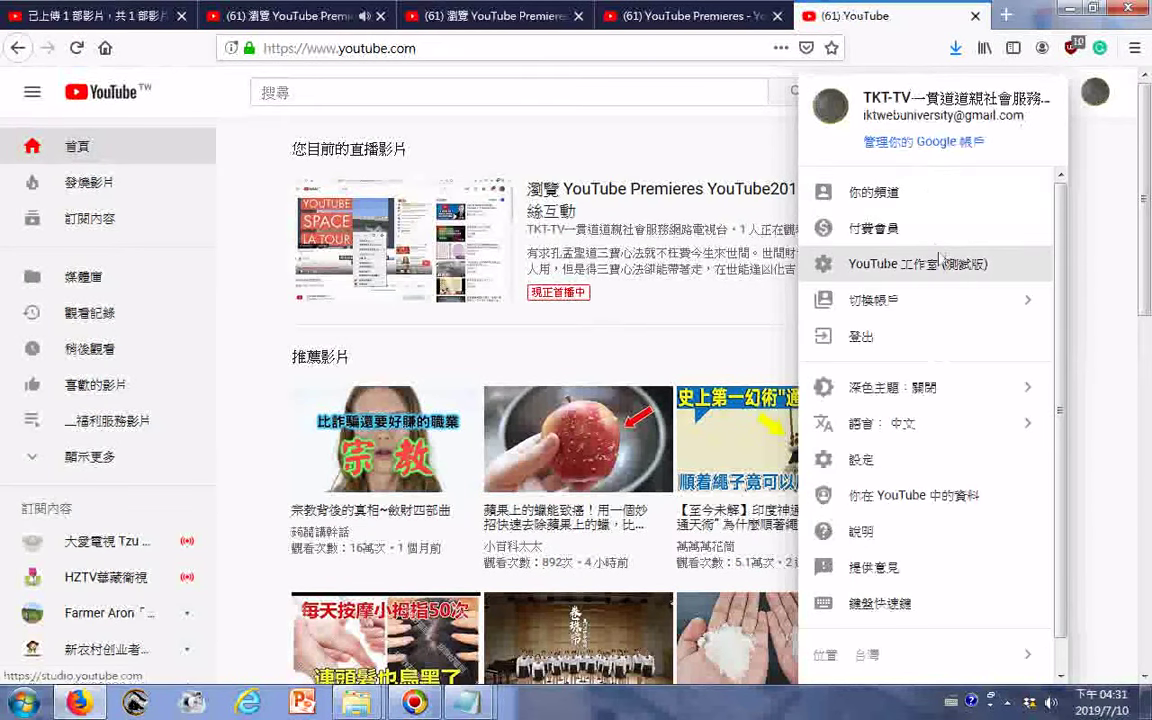
click(912, 199)
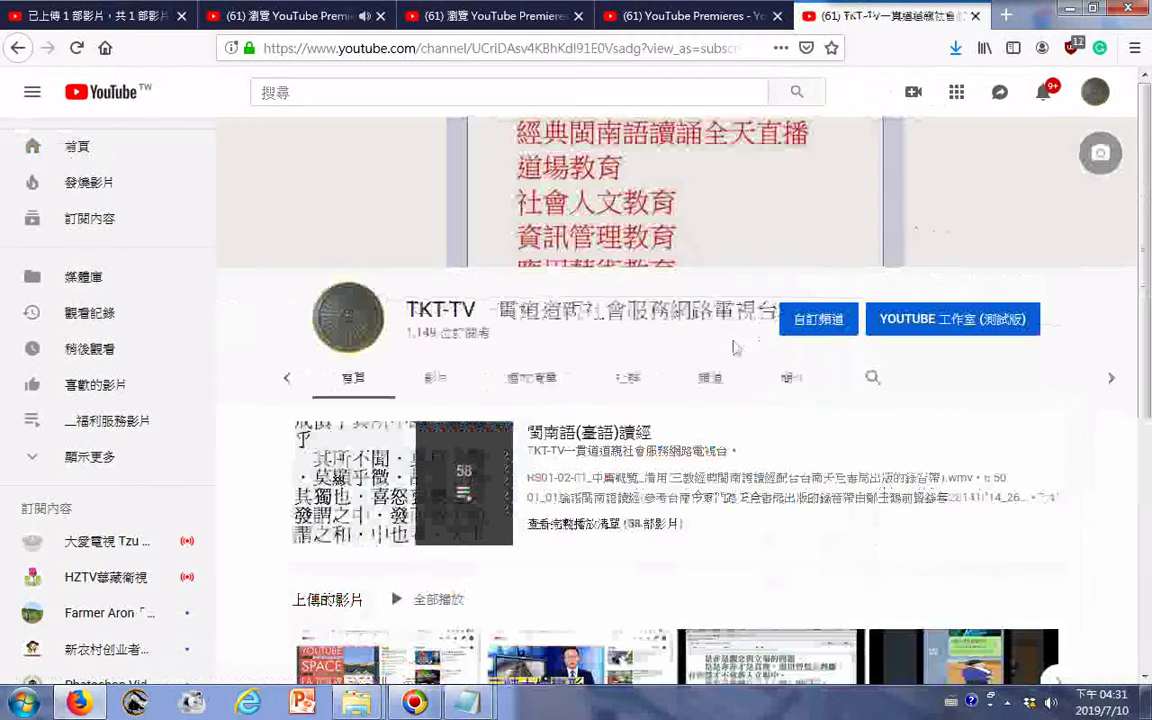
click(631, 381)
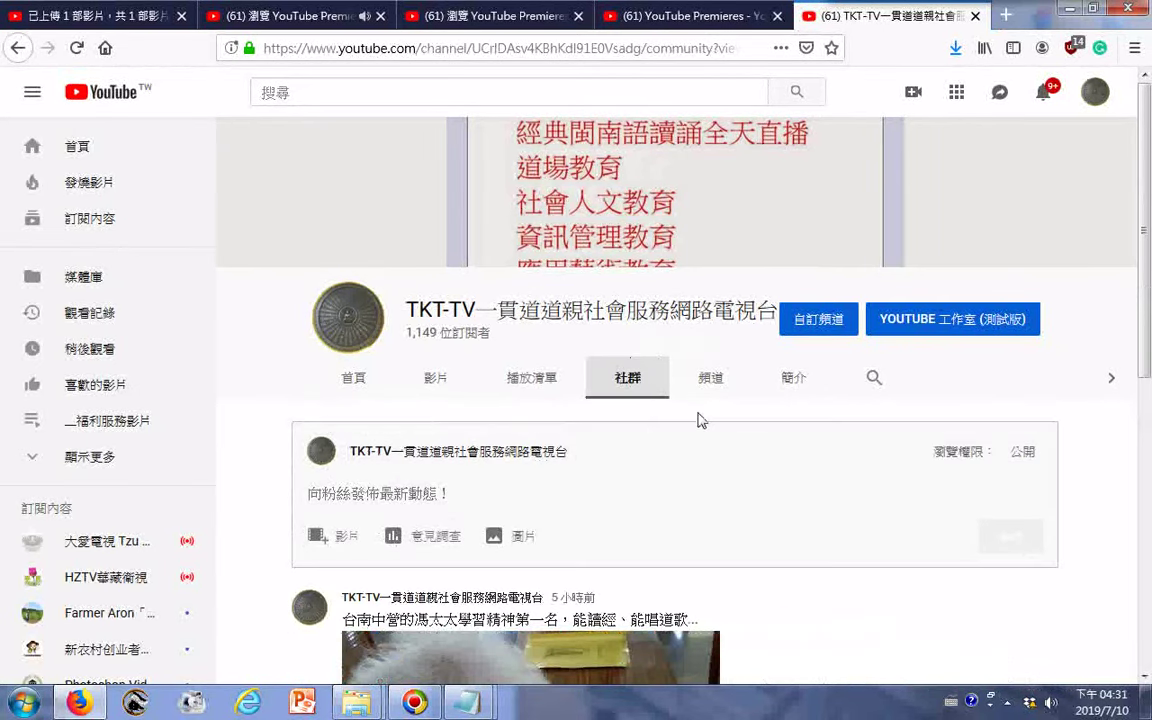
scroll(698, 420, down, 3)
scroll(571, 339, down, 2)
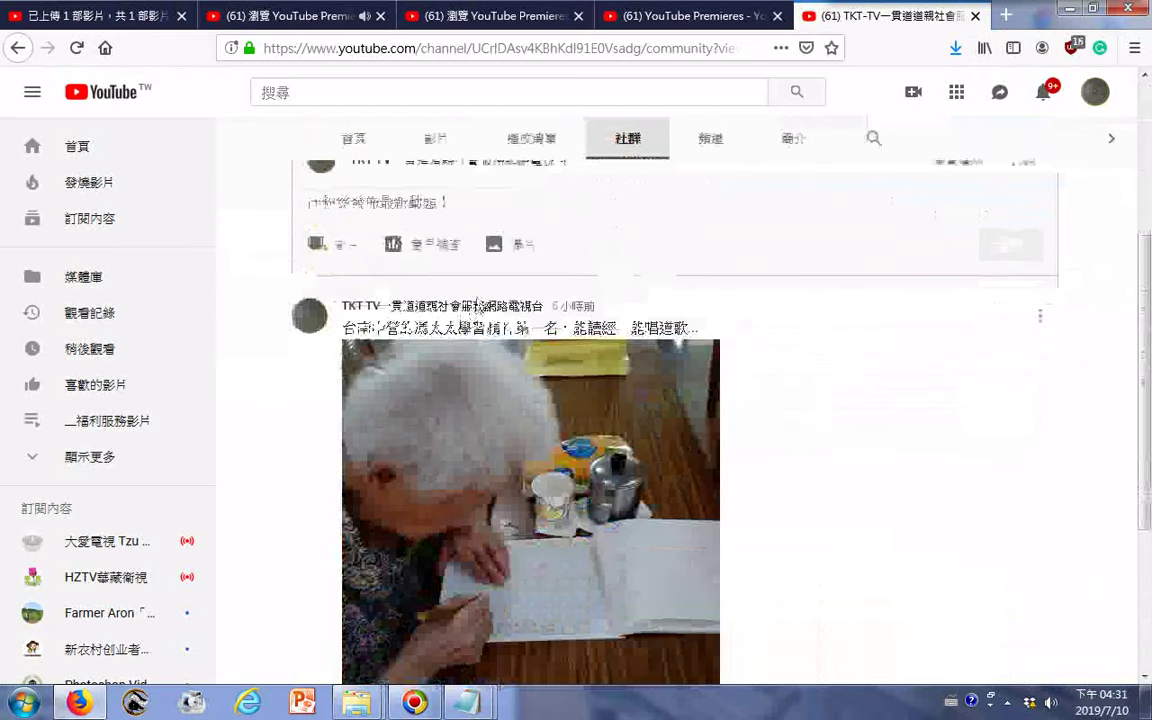
click(505, 245)
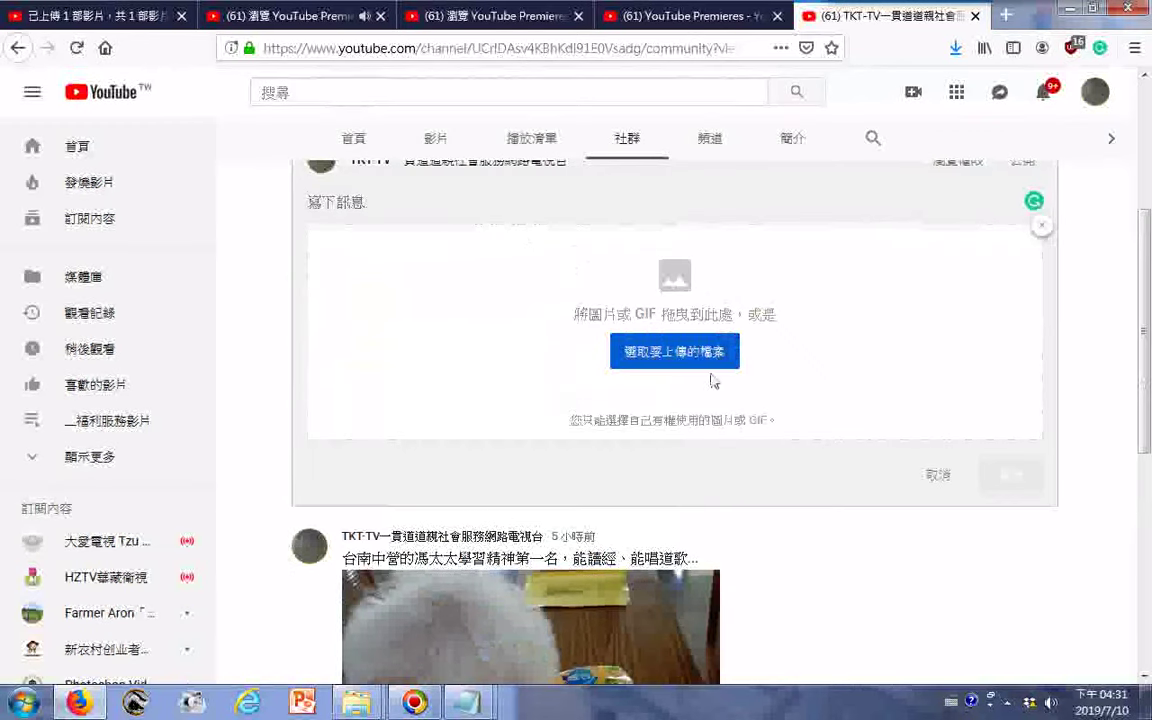
click(1042, 227)
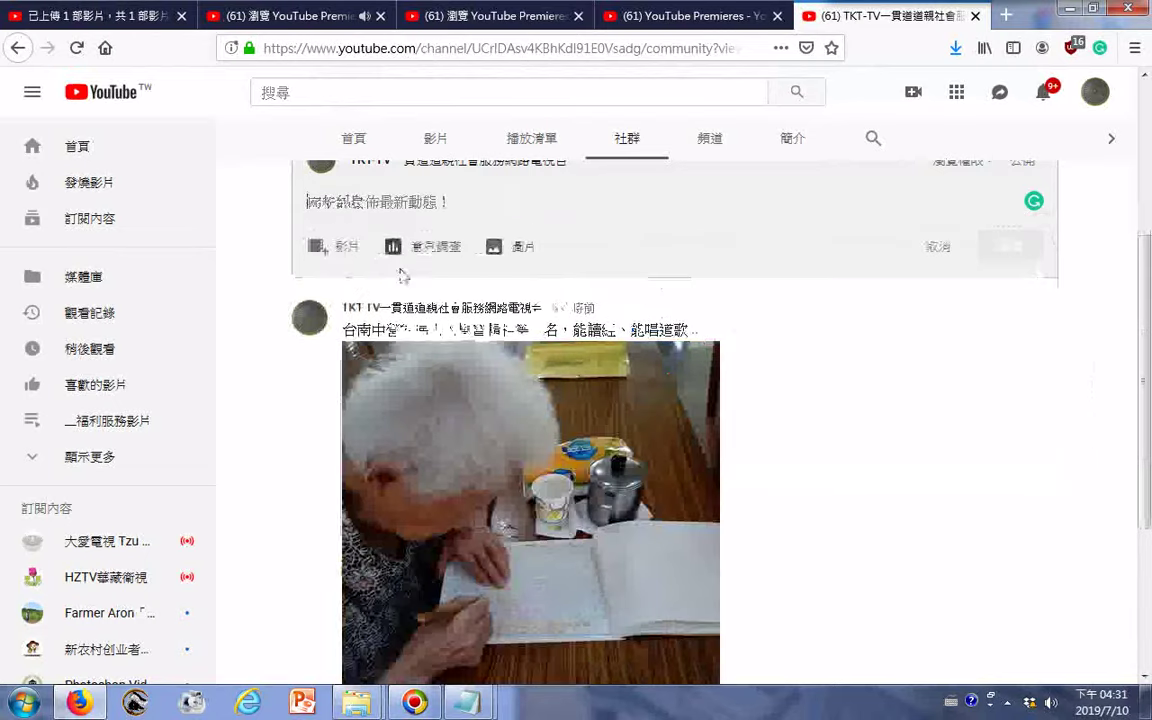
click(318, 248)
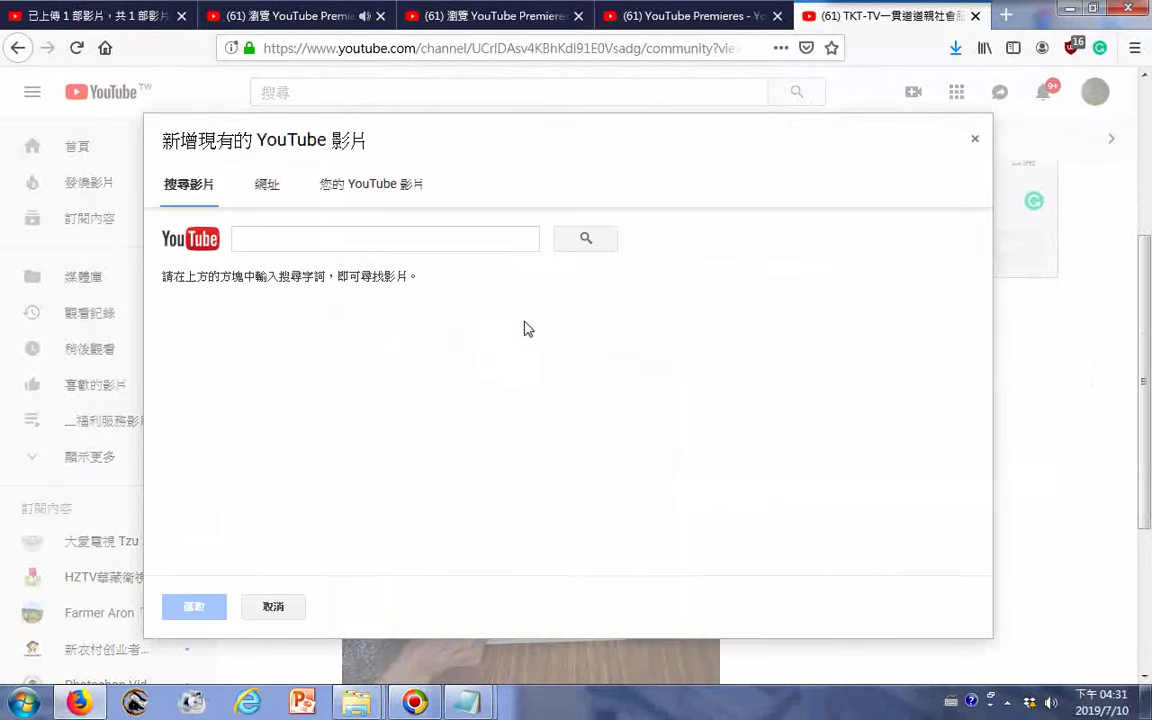
click(270, 187)
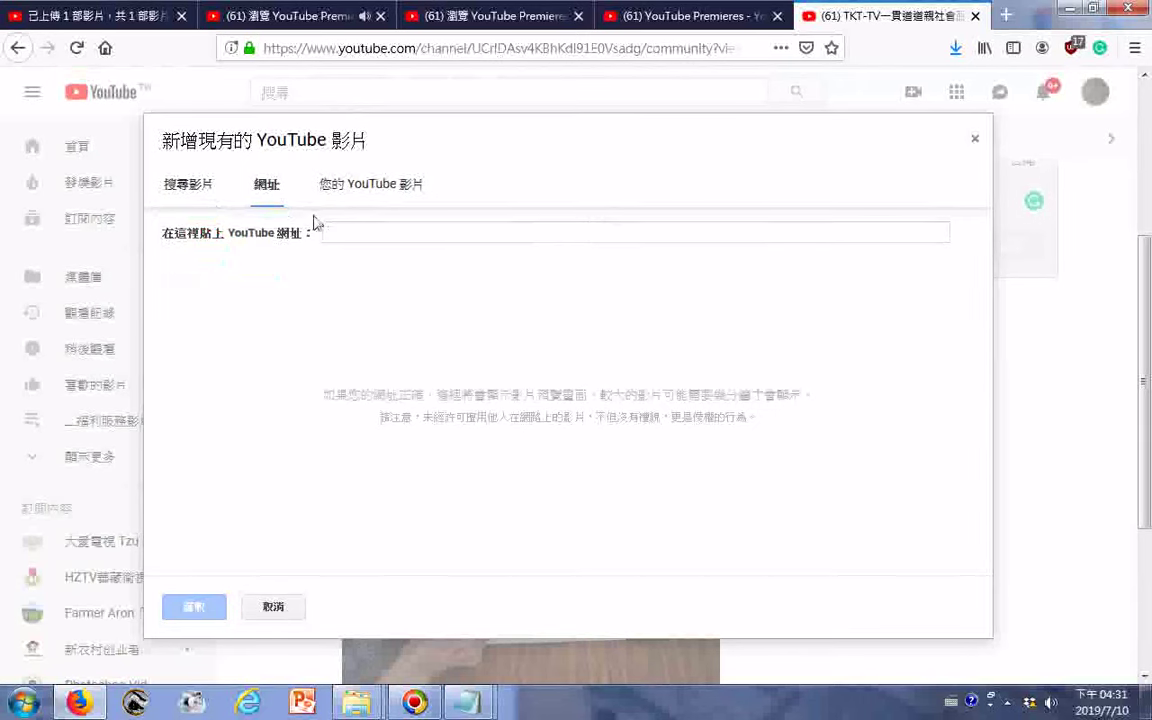
click(362, 188)
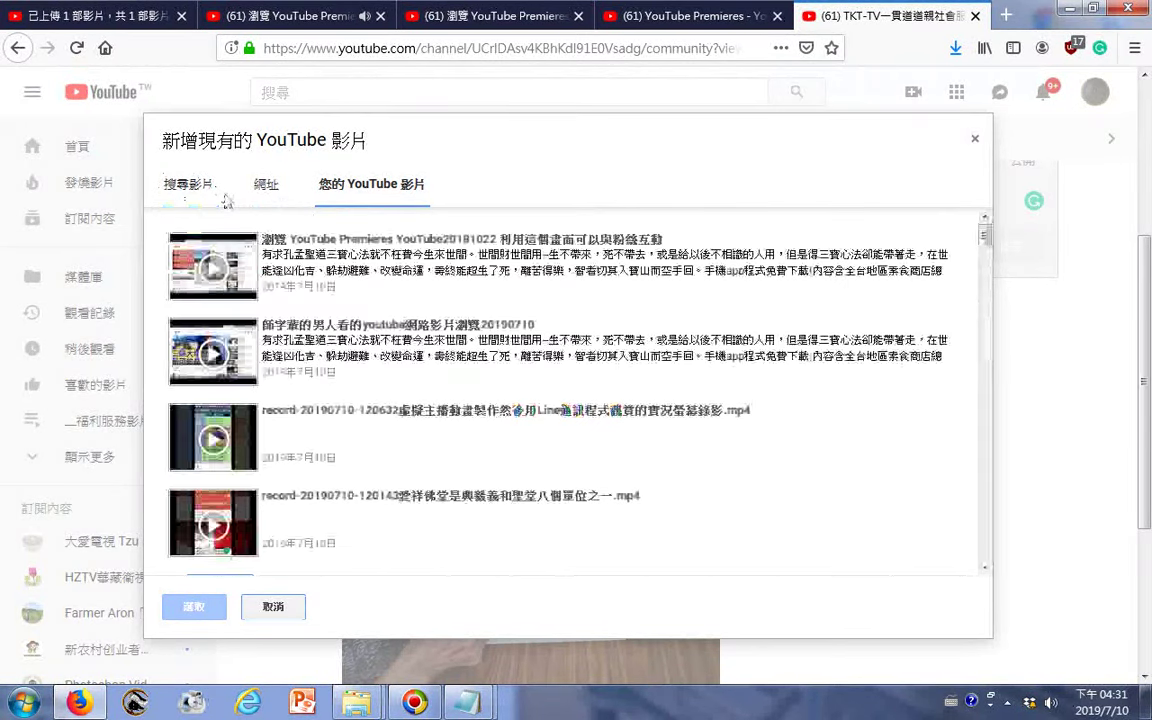
click(200, 185)
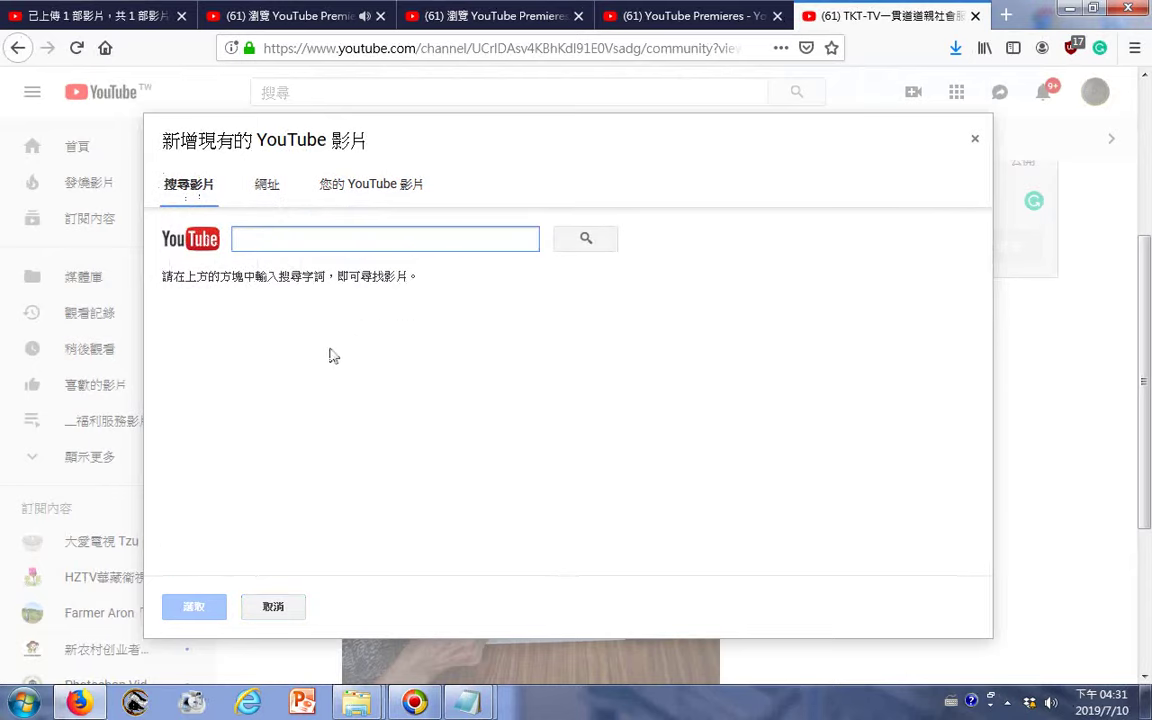
click(271, 607)
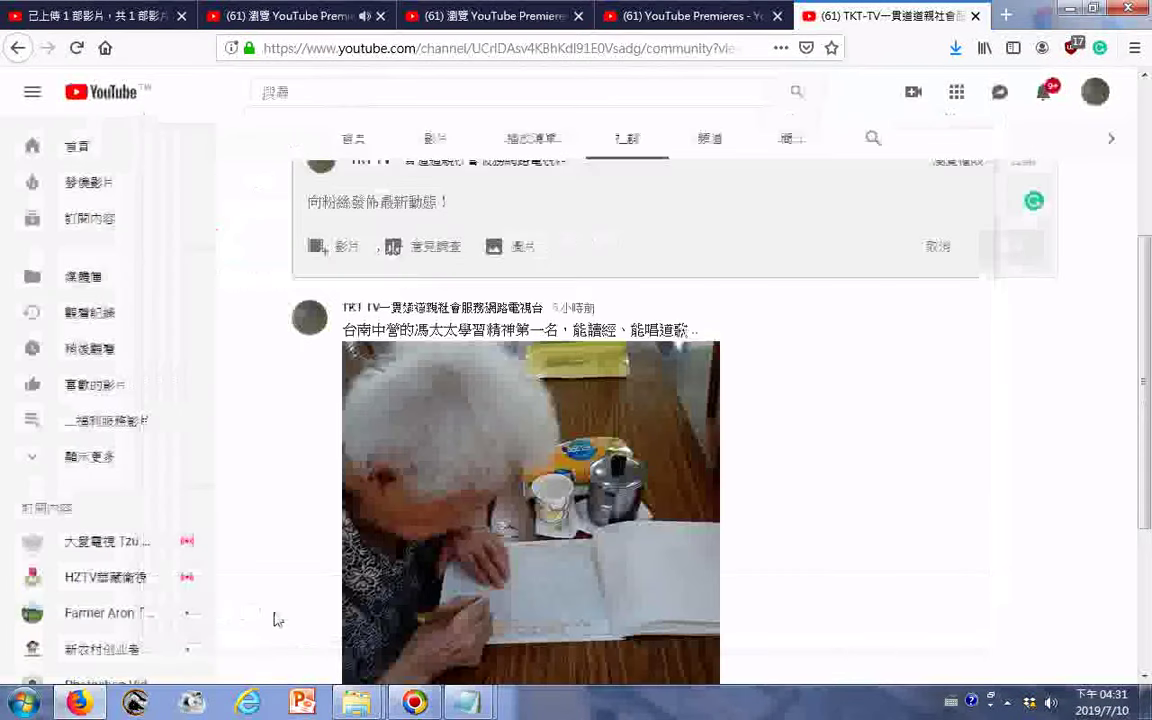
Step: Scroll through the long Community post and select its final paragraph and link
scroll(683, 402, down, 5)
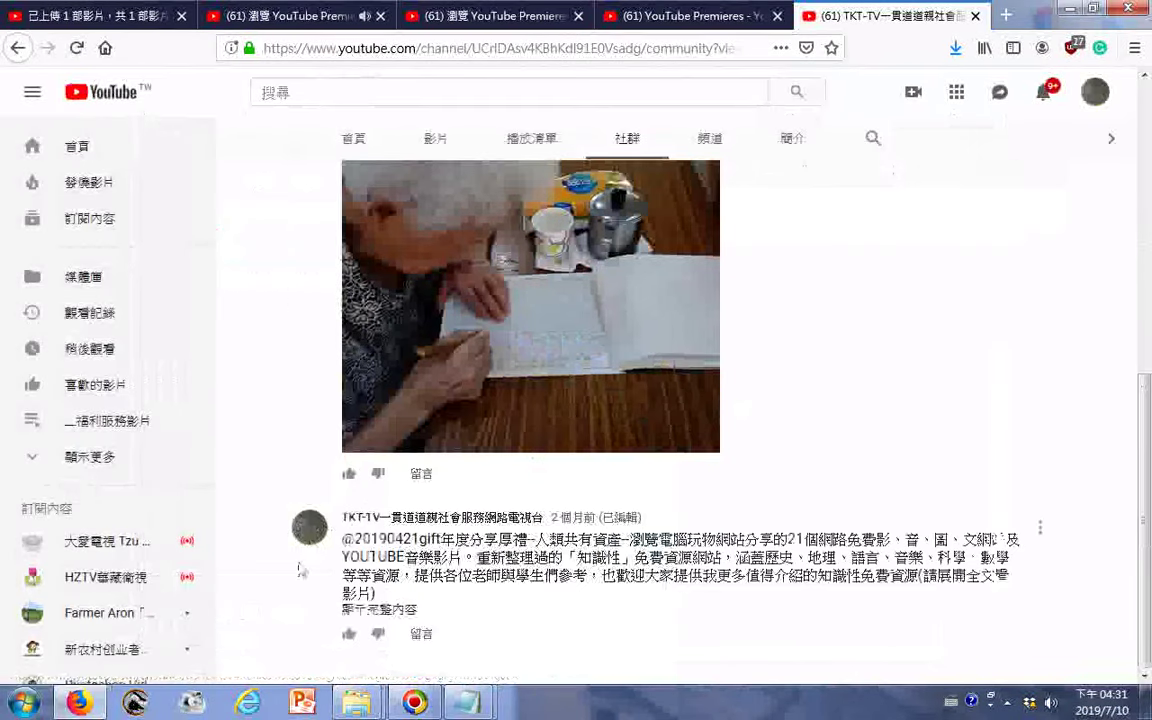
scroll(749, 489, down, 5)
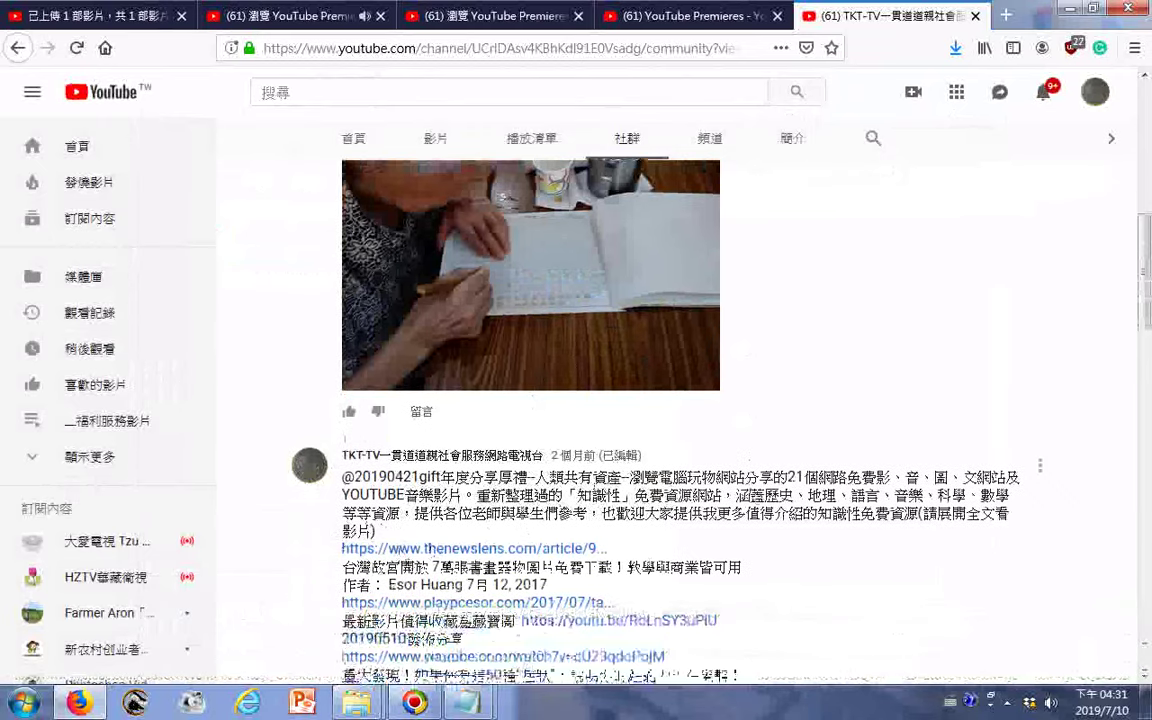
scroll(1021, 481, down, 1)
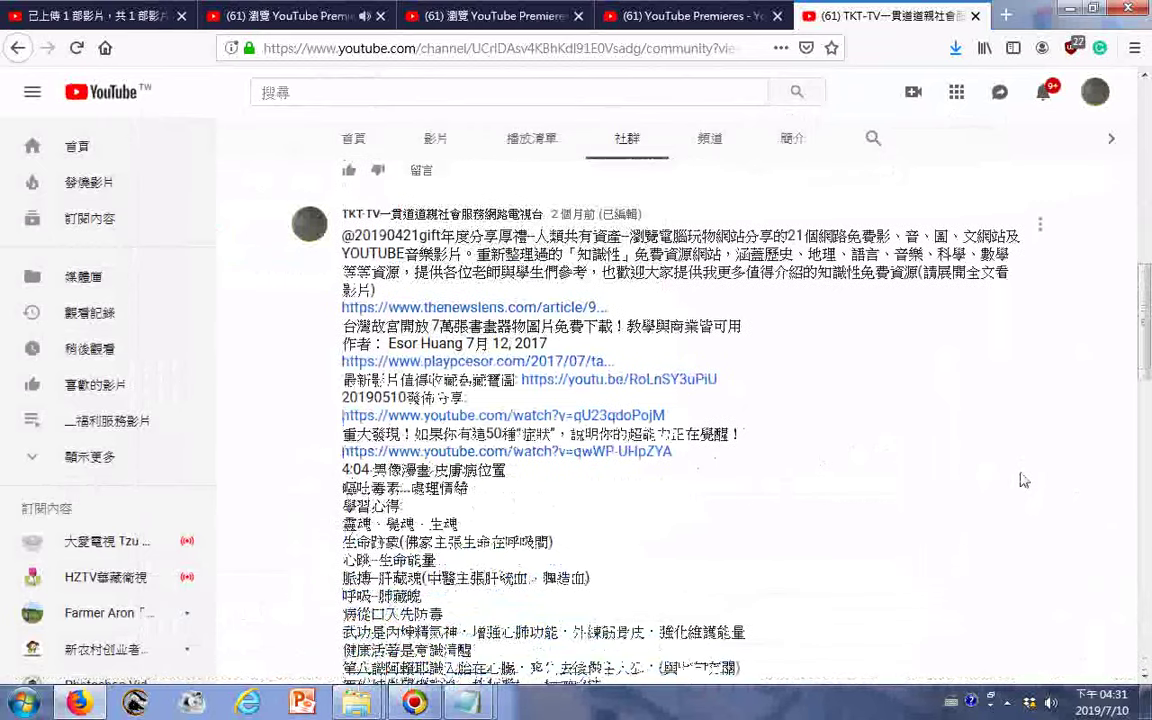
scroll(1021, 481, down, 5)
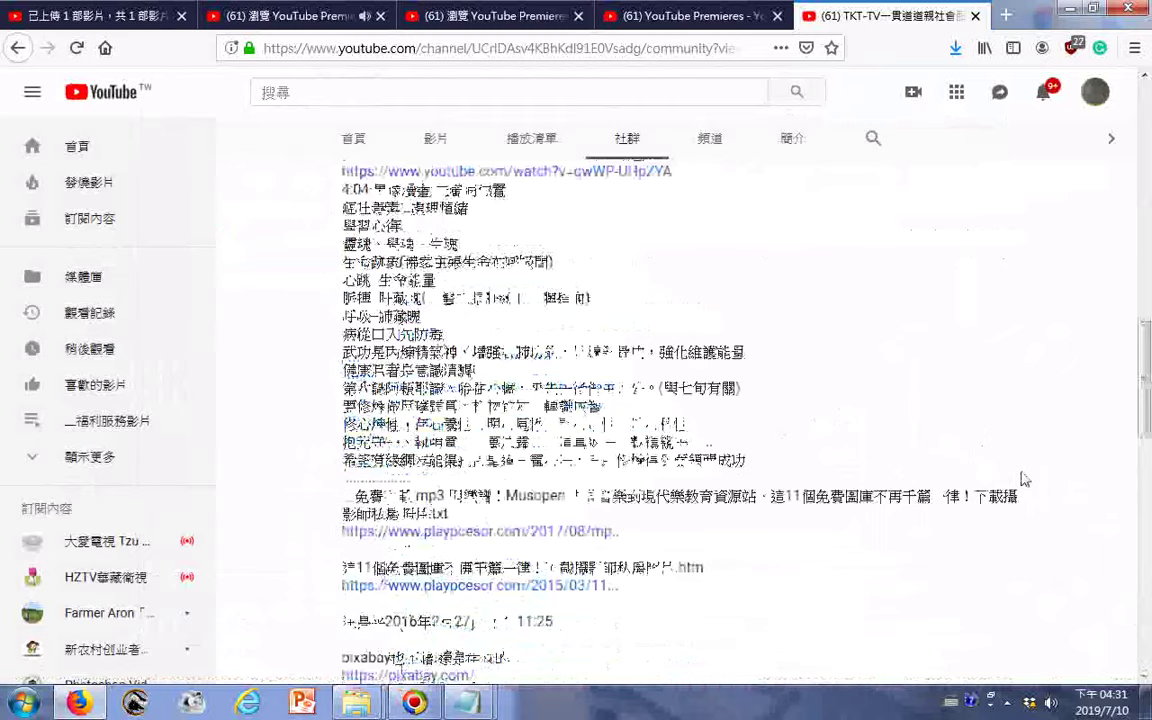
scroll(1023, 480, down, 5)
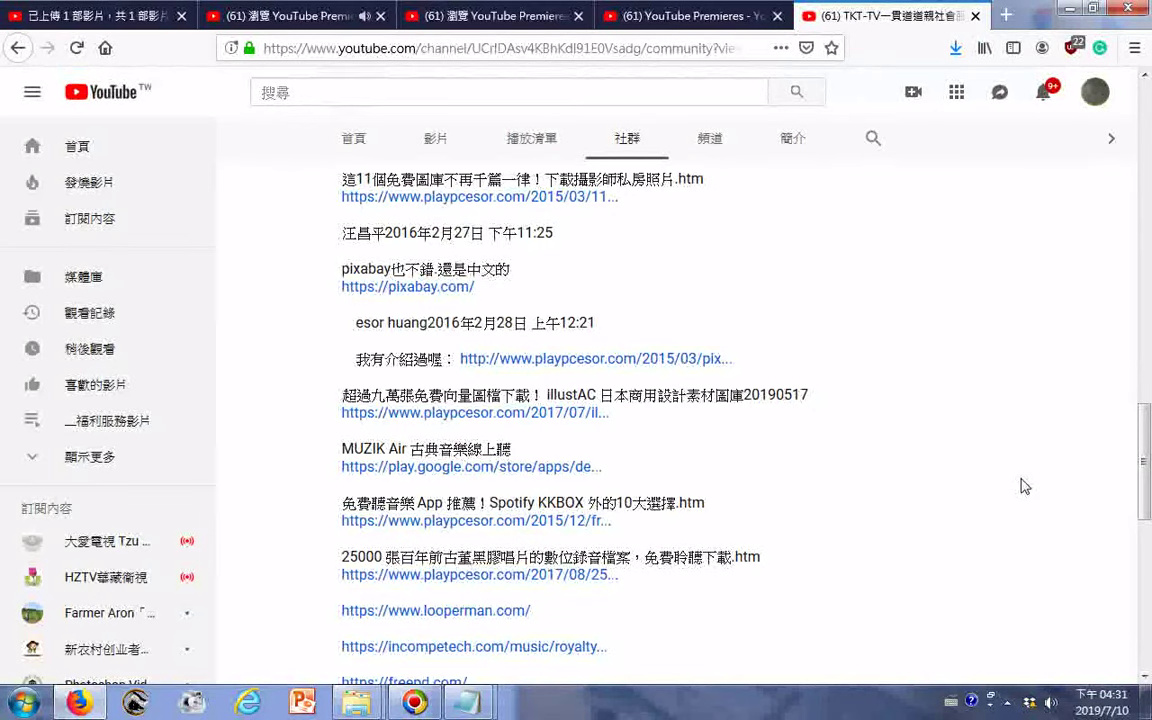
scroll(1023, 486, down, 5)
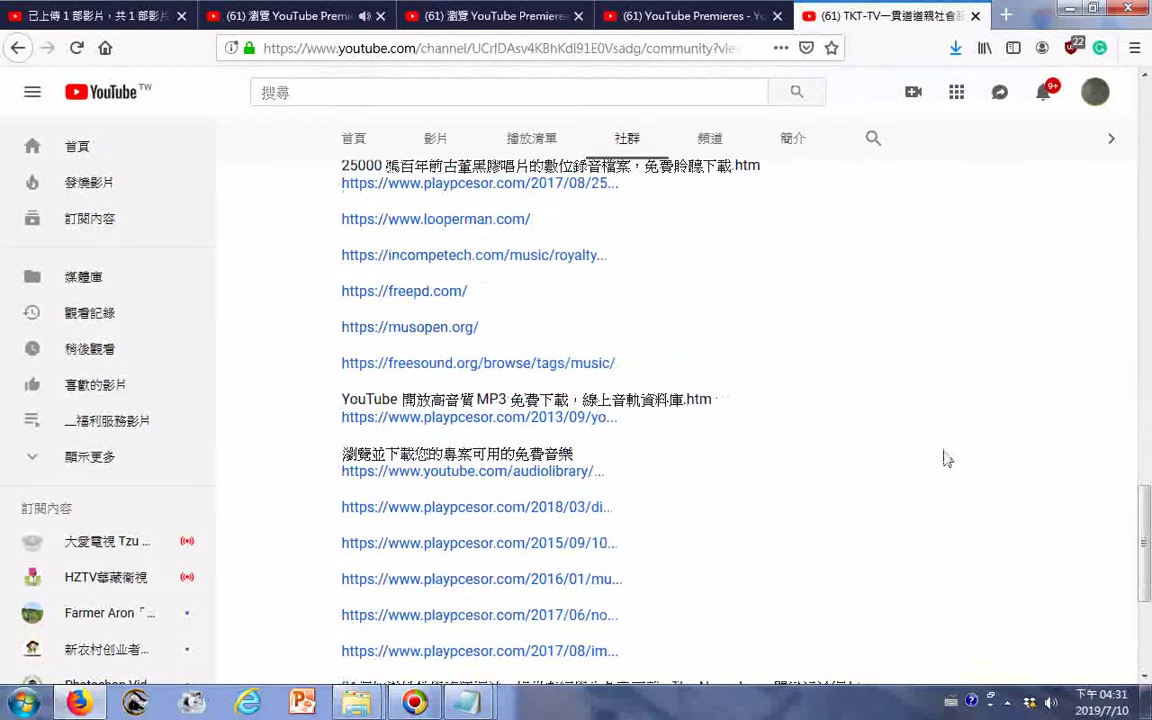
scroll(850, 470, down, 4)
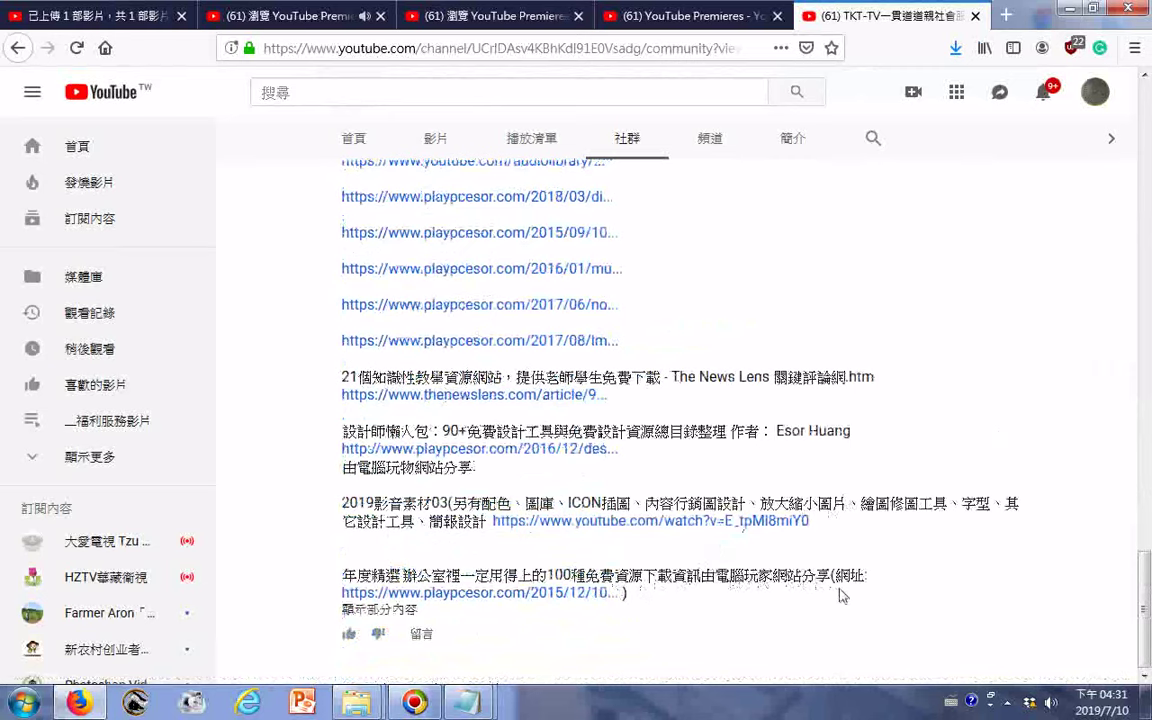
drag(640, 592, 355, 575)
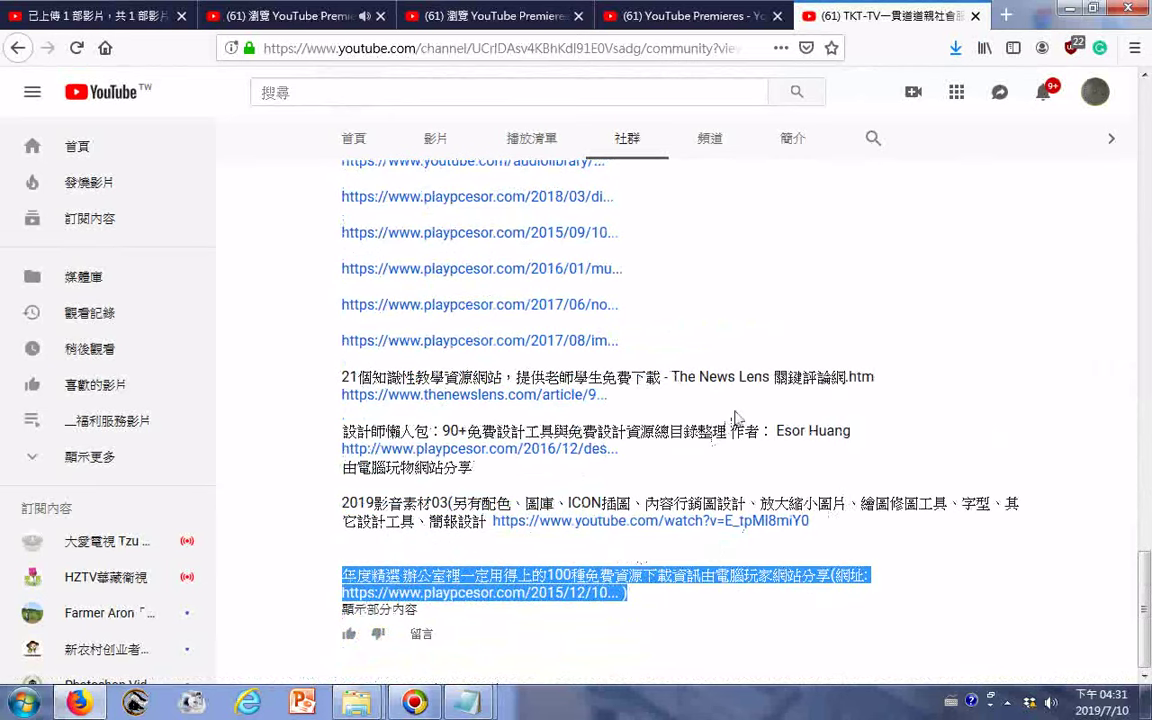
Step: Select the post's header and opening lines down to the 台灣故宮開放 line
scroll(737, 418, up, 8)
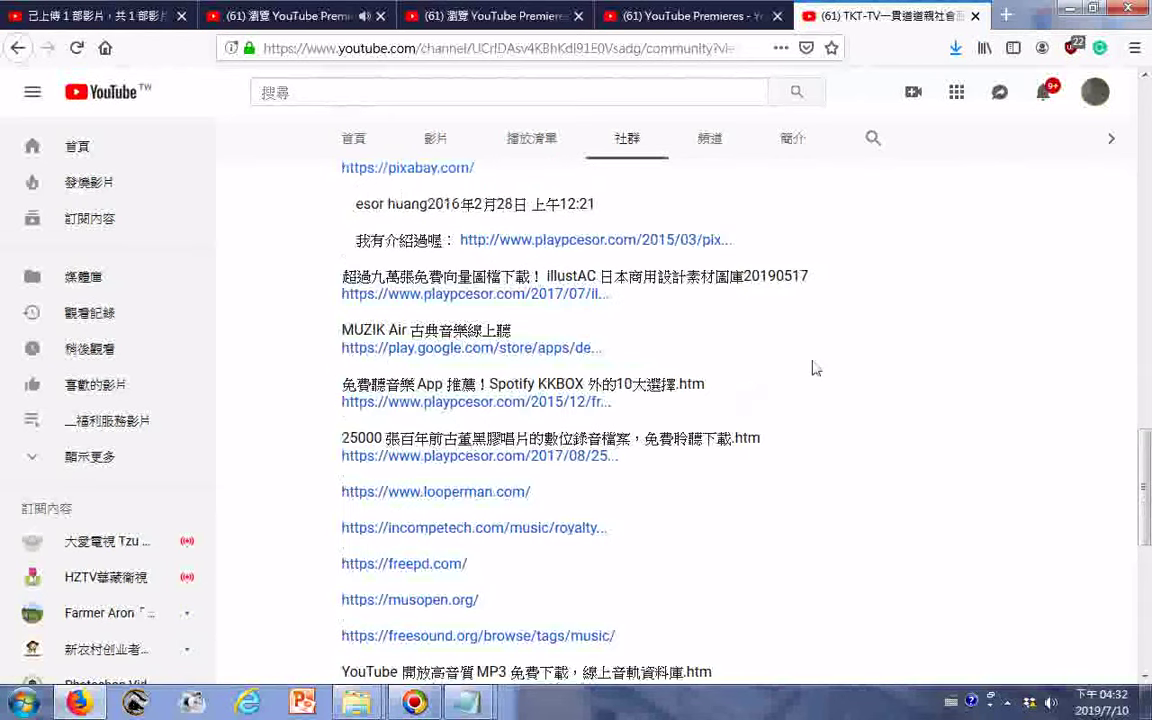
scroll(764, 520, up, 8)
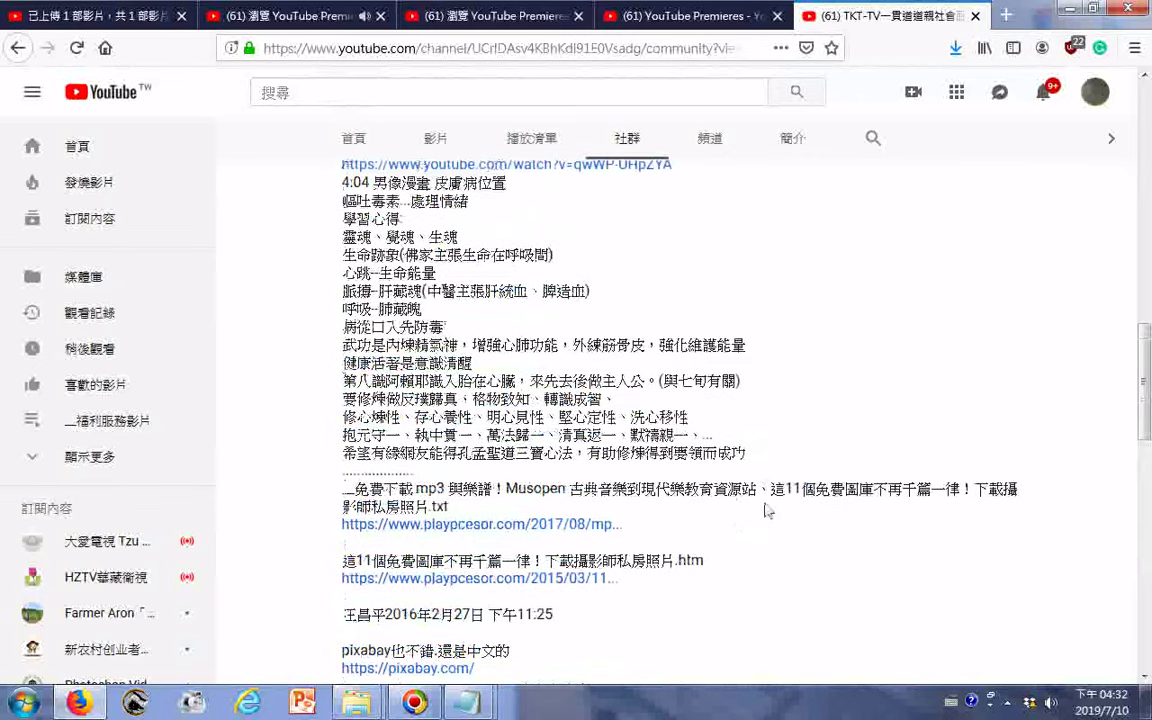
scroll(668, 420, up, 6)
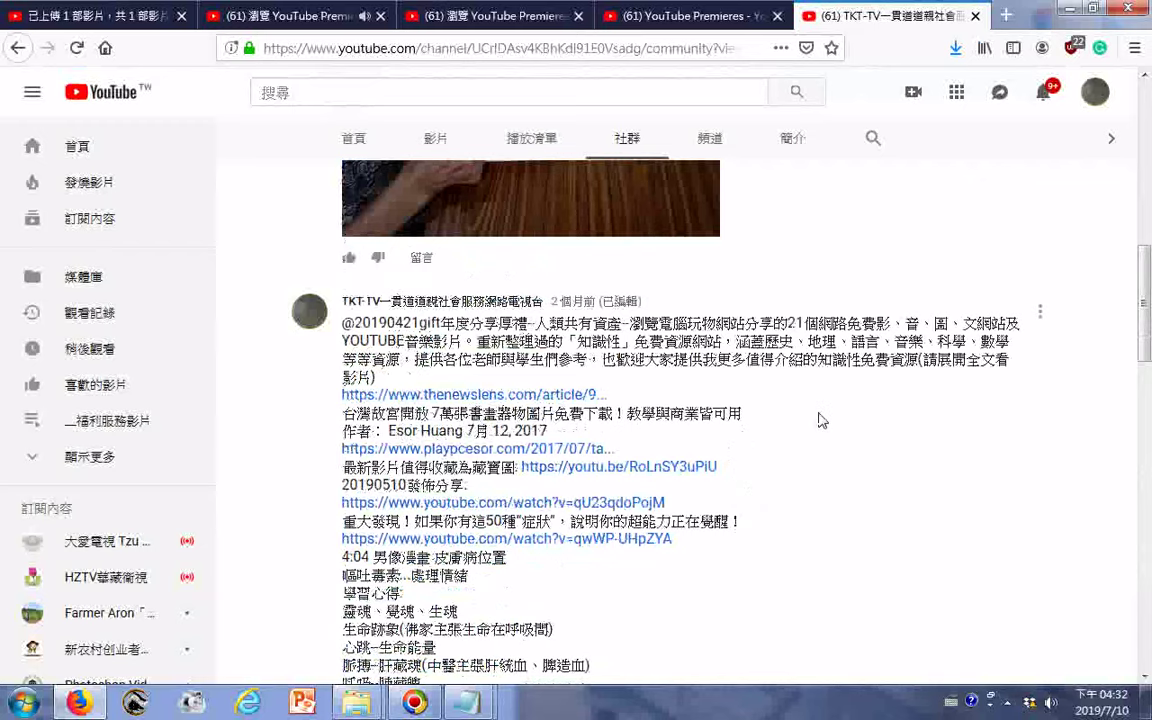
drag(820, 420, 340, 413)
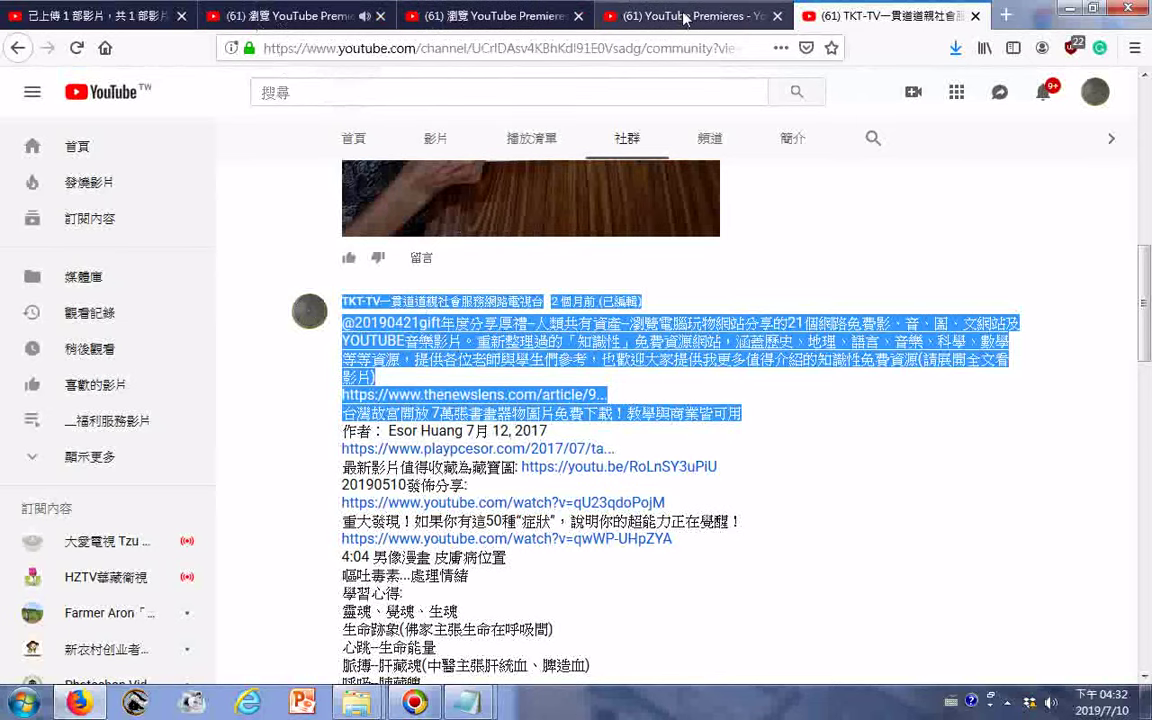
Step: Return to the premiere watch page and send the drafted welcome message in the live chat
click(280, 18)
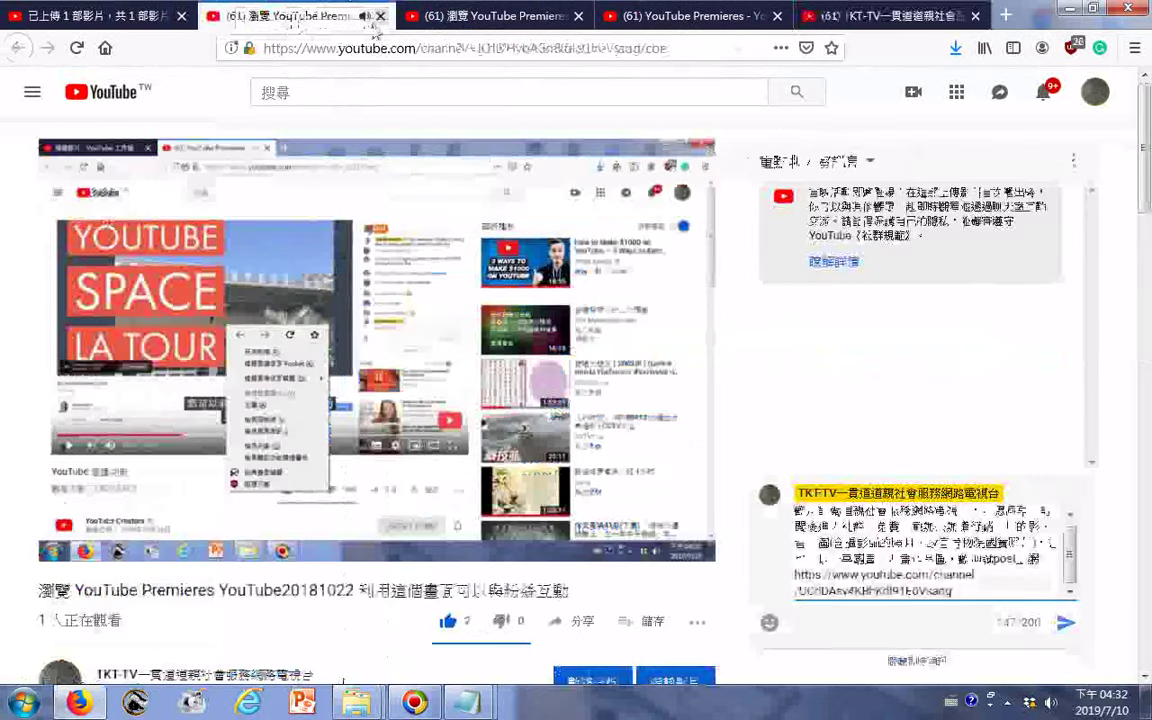
click(515, 18)
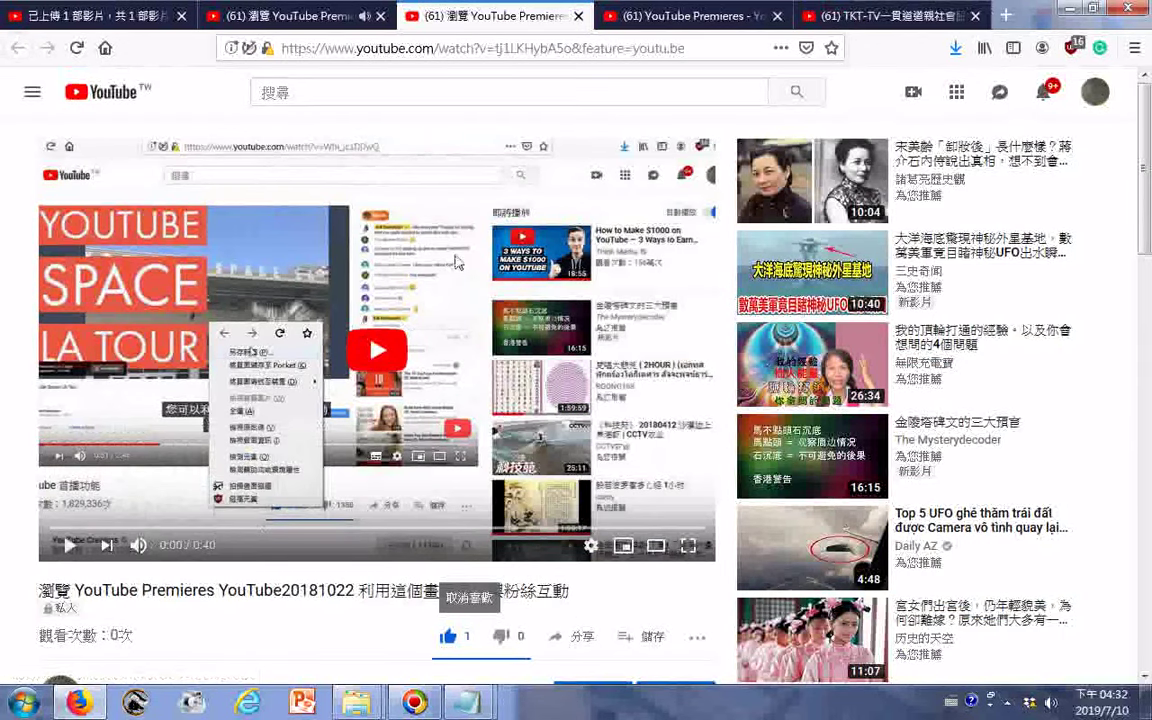
click(290, 16)
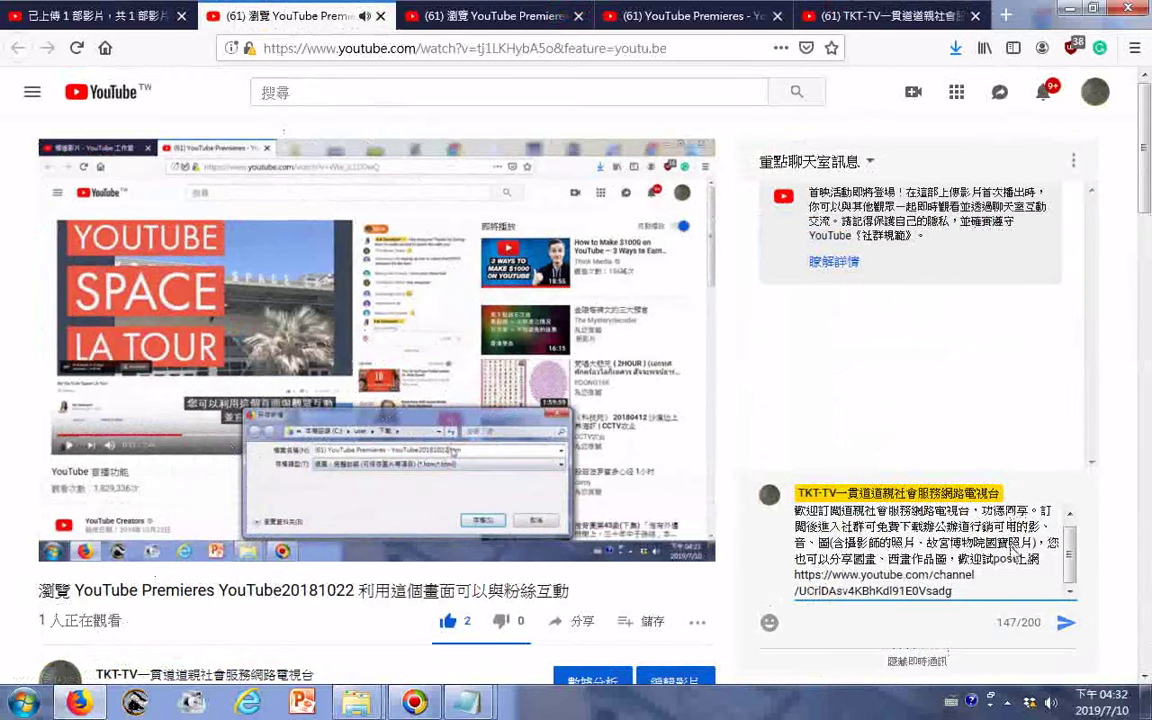
click(1065, 625)
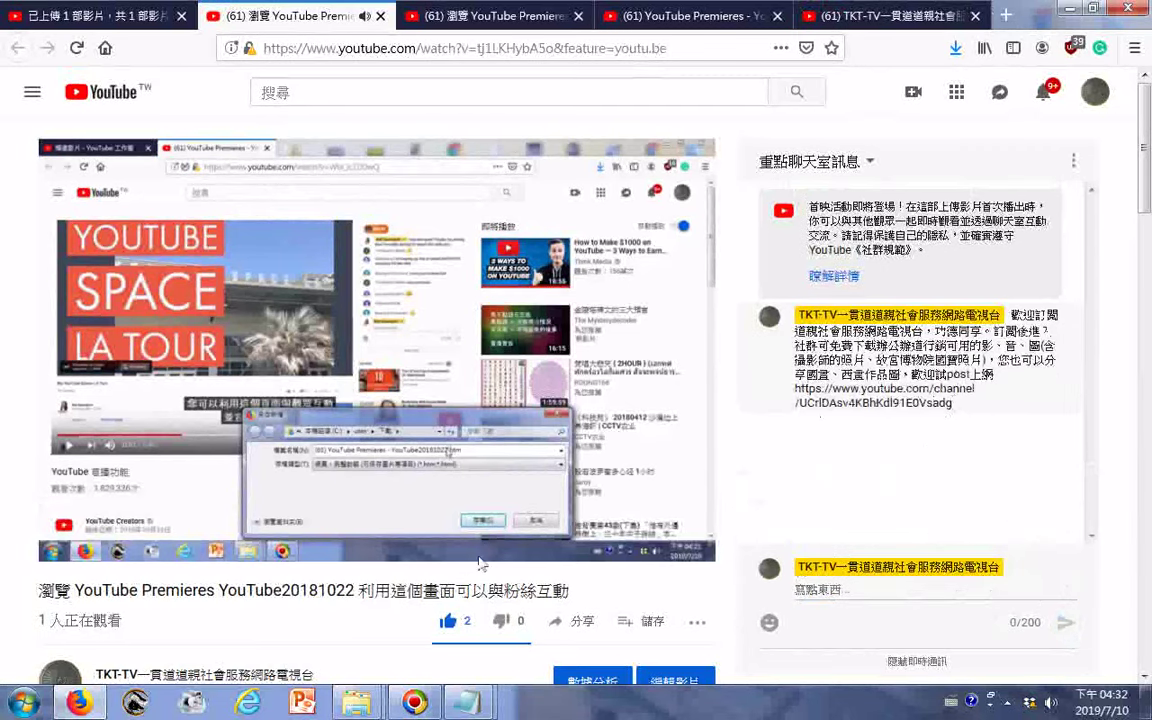
Step: Save the watch page as a complete web page (網頁，完整封裝) to the H: drive
right_click(300, 627)
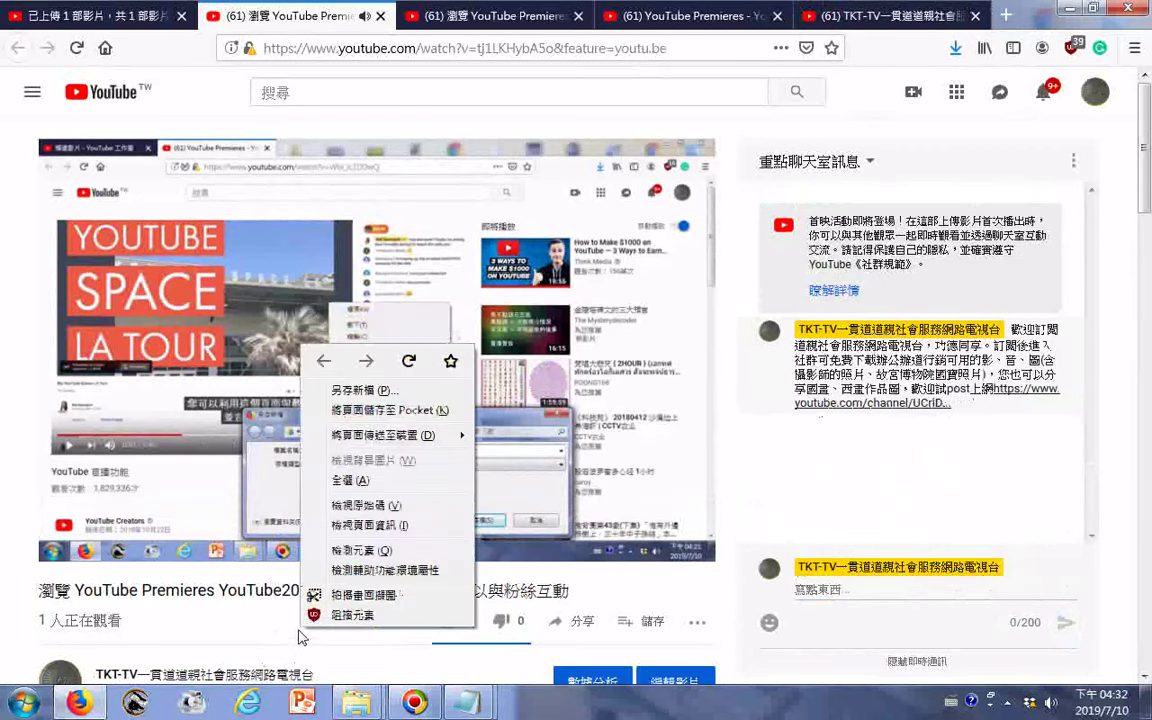
click(375, 391)
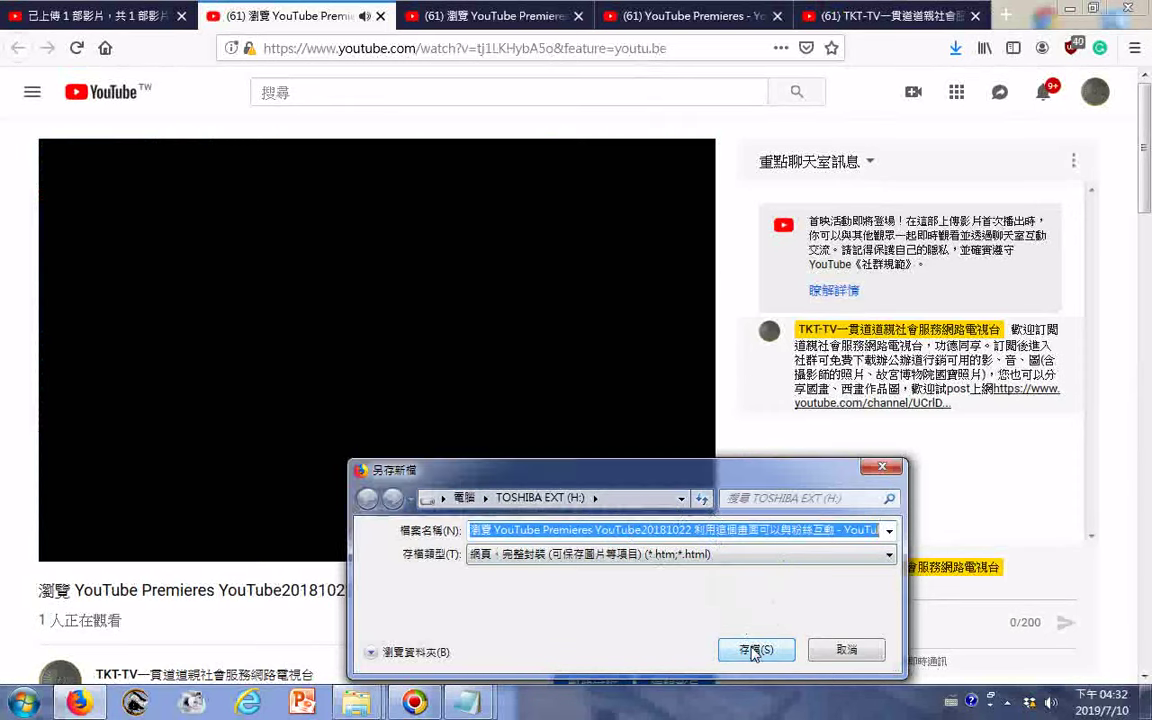
click(750, 650)
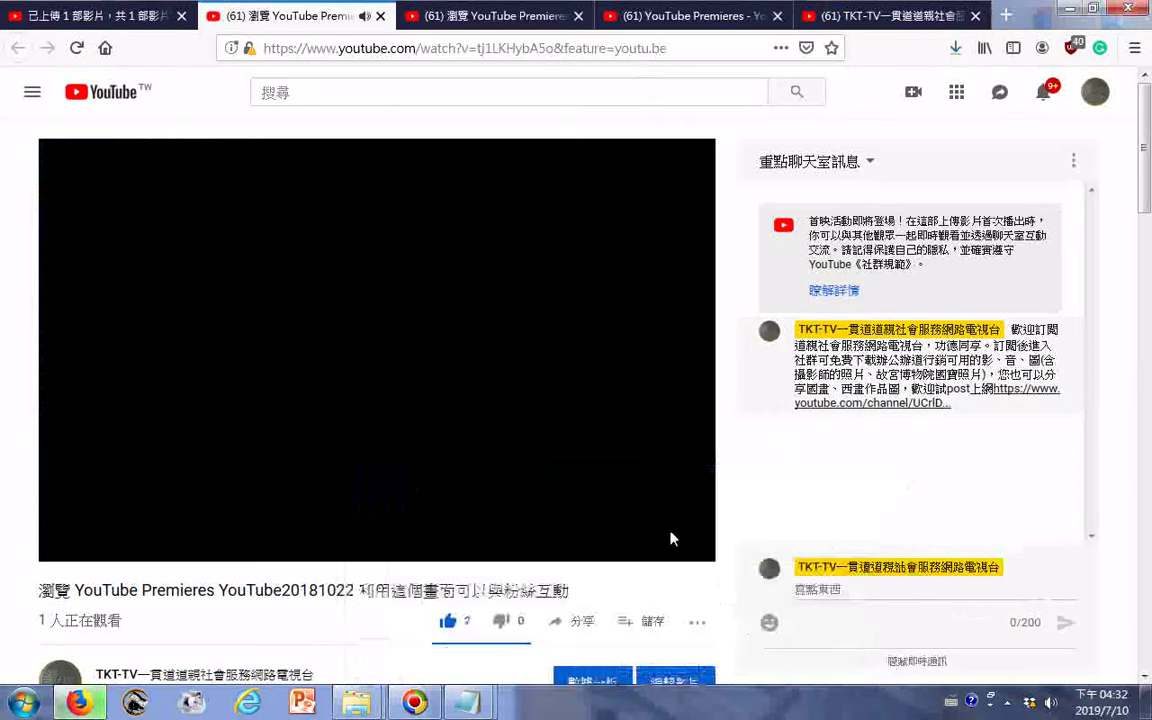